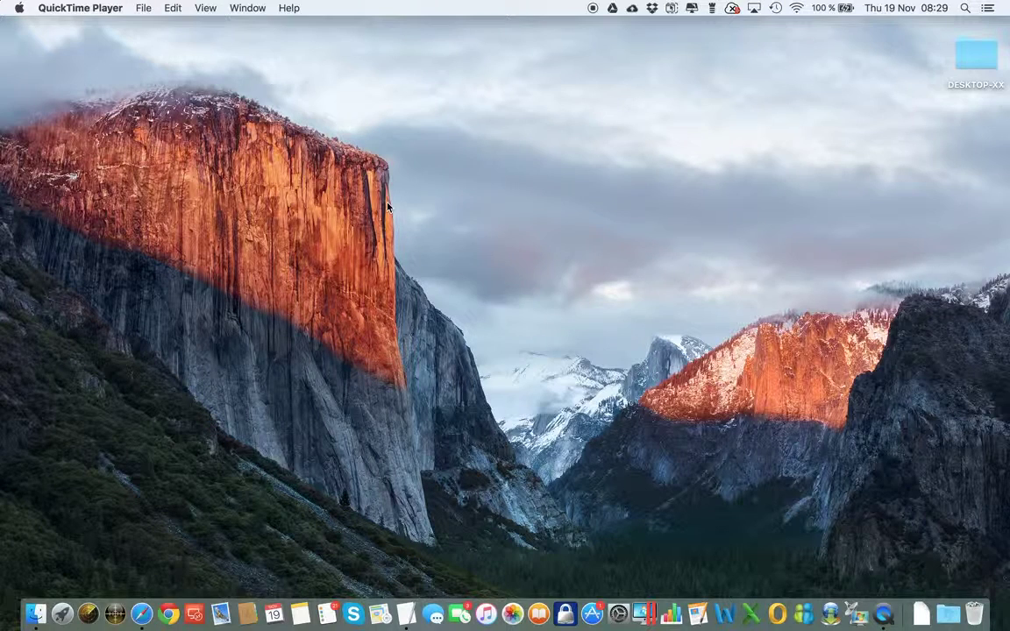
Check in About This Mac that the system is OS X El Capitan 10.11.1, then close it
{"action": "left_click", "coordinate": [17, 9]}
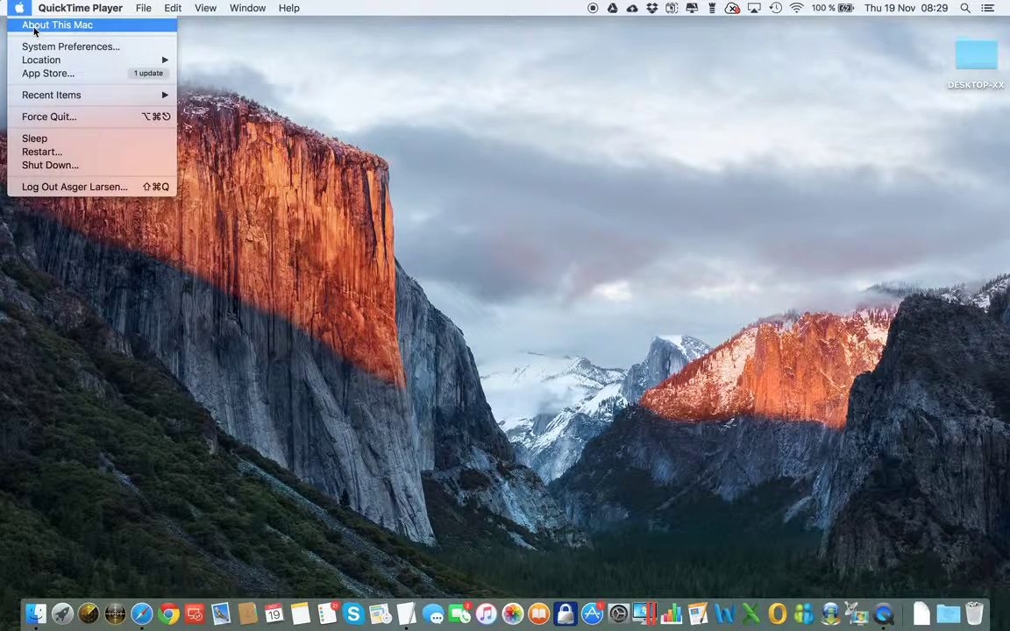
{"action": "left_click", "coordinate": [34, 29]}
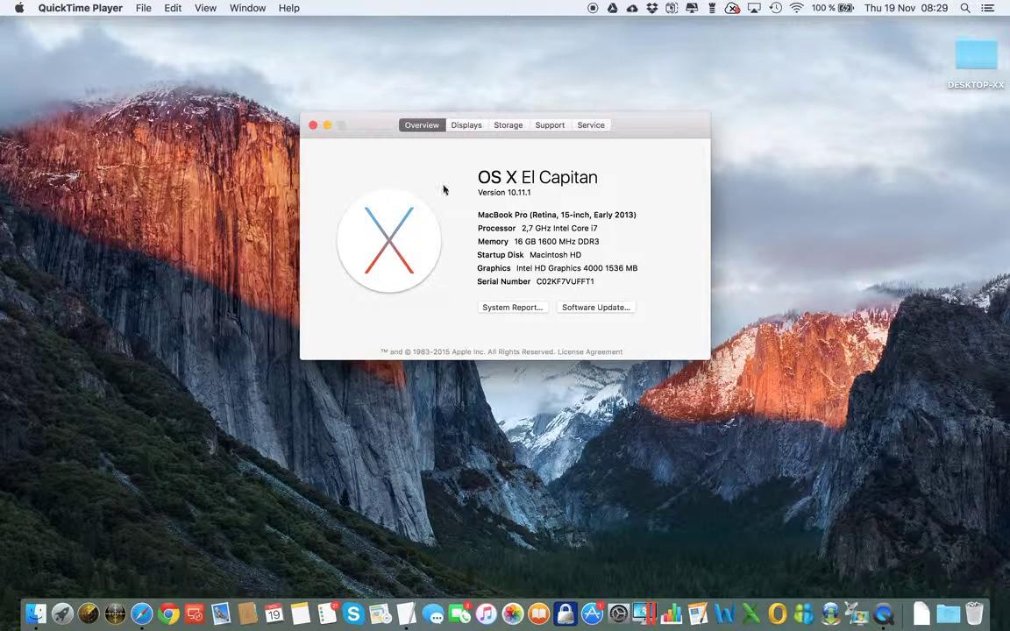
{"action": "left_click", "coordinate": [313, 126]}
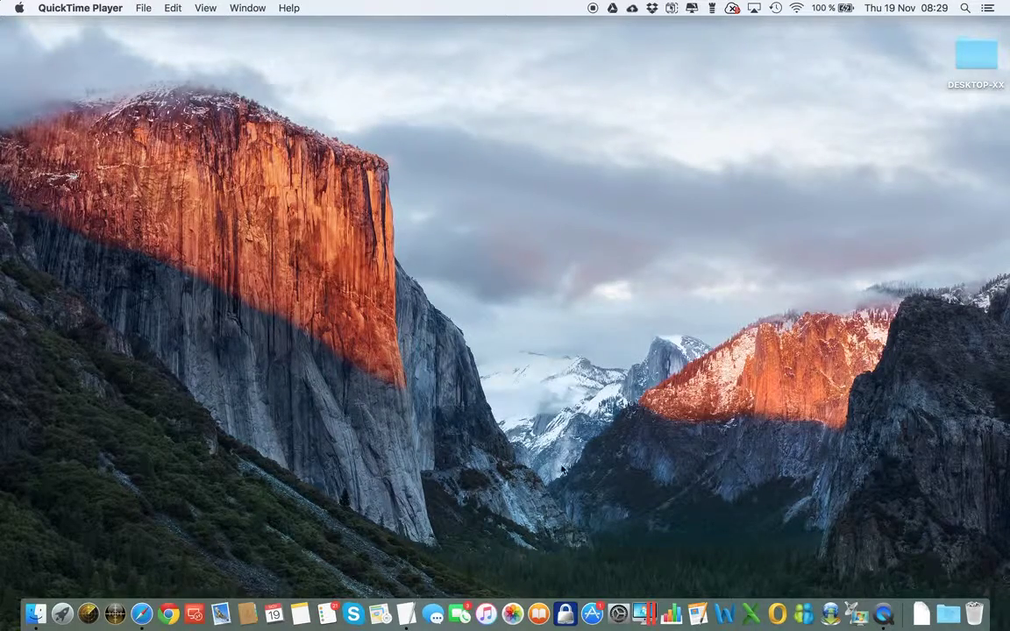
Launch Encryption Desktop and force quit it when it hangs on 'Starting PGP'
{"action": "left_click", "coordinate": [564, 614]}
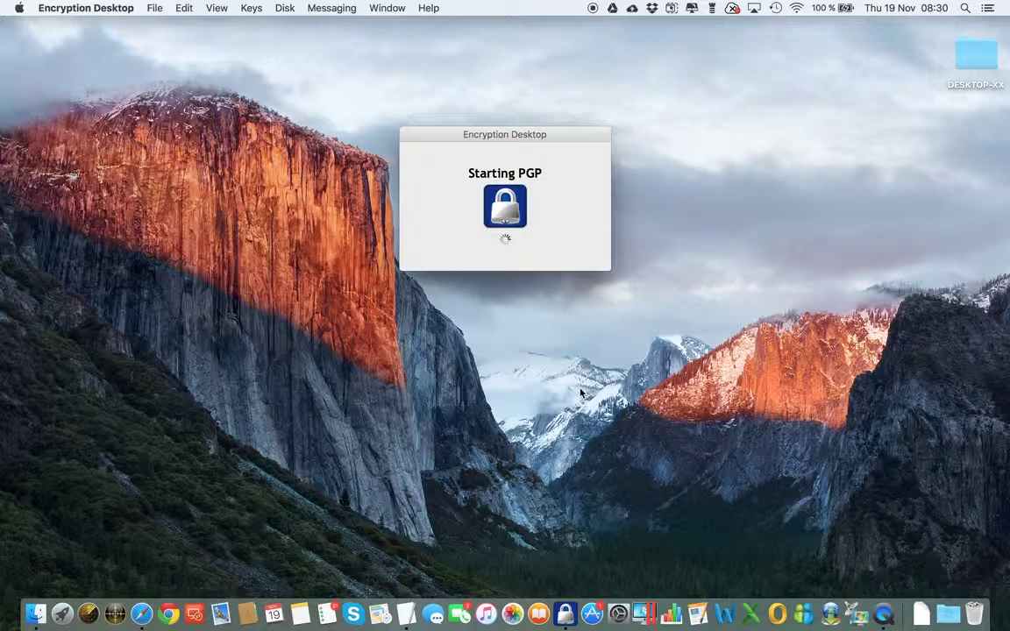
{"action": "key", "text": "super+alt+Escape"}
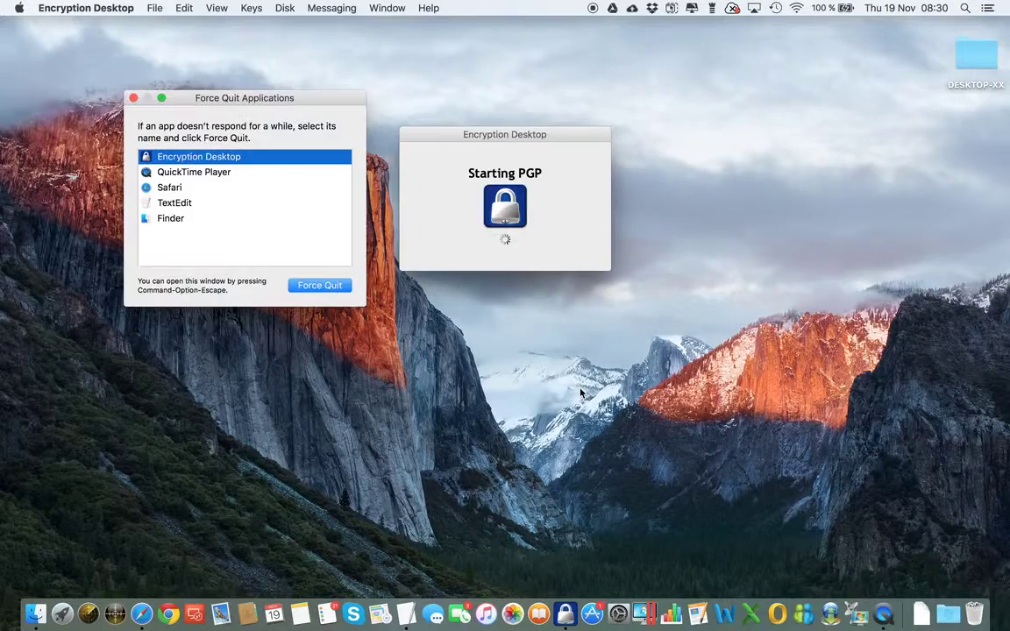
{"action": "left_click", "coordinate": [327, 288]}
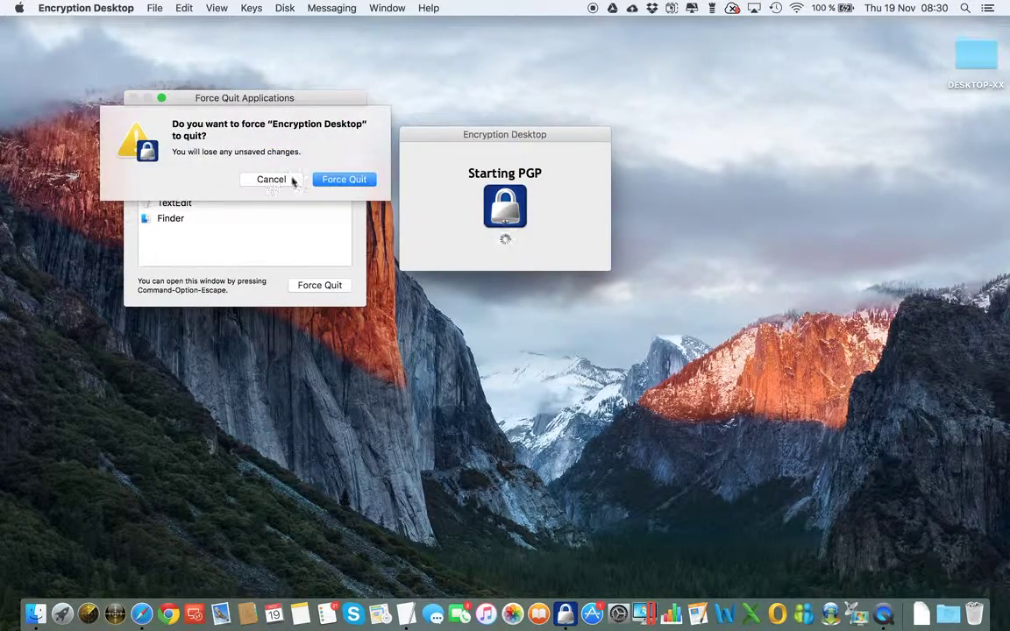
{"action": "left_click", "coordinate": [327, 176]}
{"action": "left_click", "coordinate": [133, 97]}
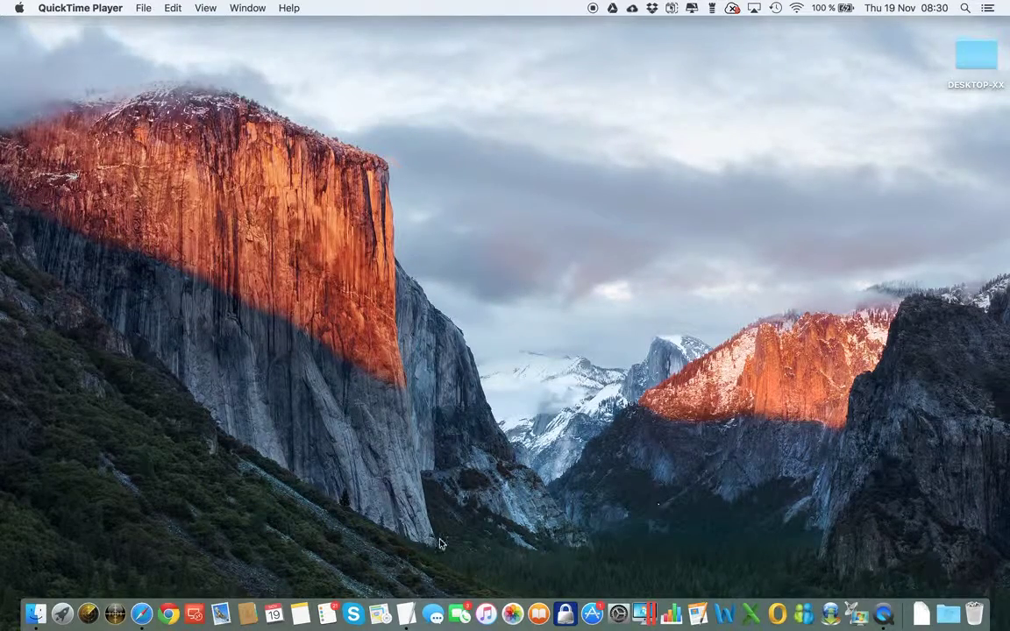
Load gpgtools.org in Safari, download GPG_Suite-2015.09.dmg, and show the downloads list
{"action": "left_click", "coordinate": [142, 614]}
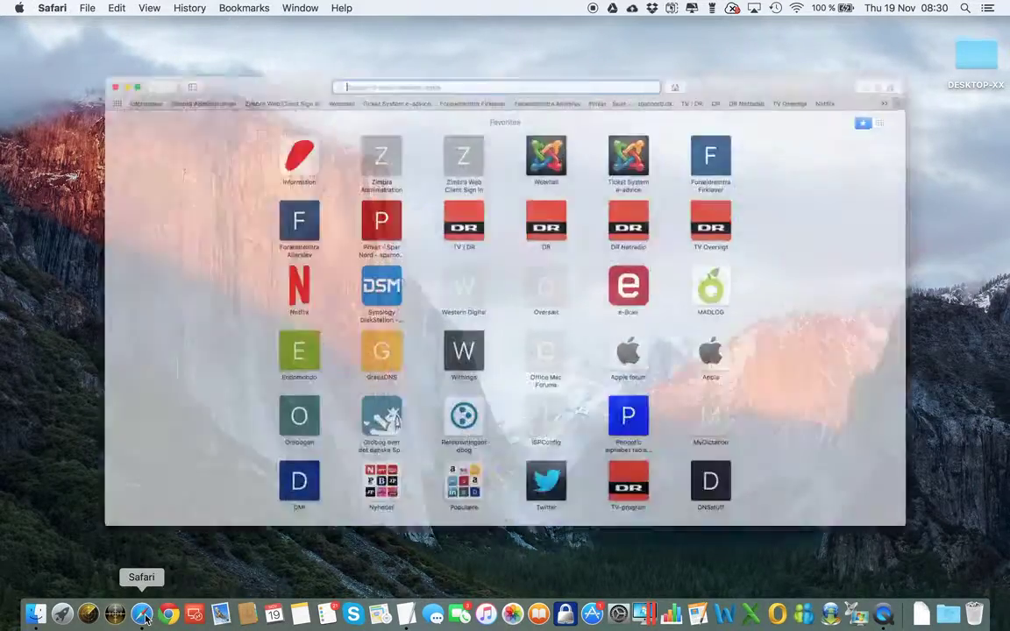
{"action": "left_click", "coordinate": [435, 31]}
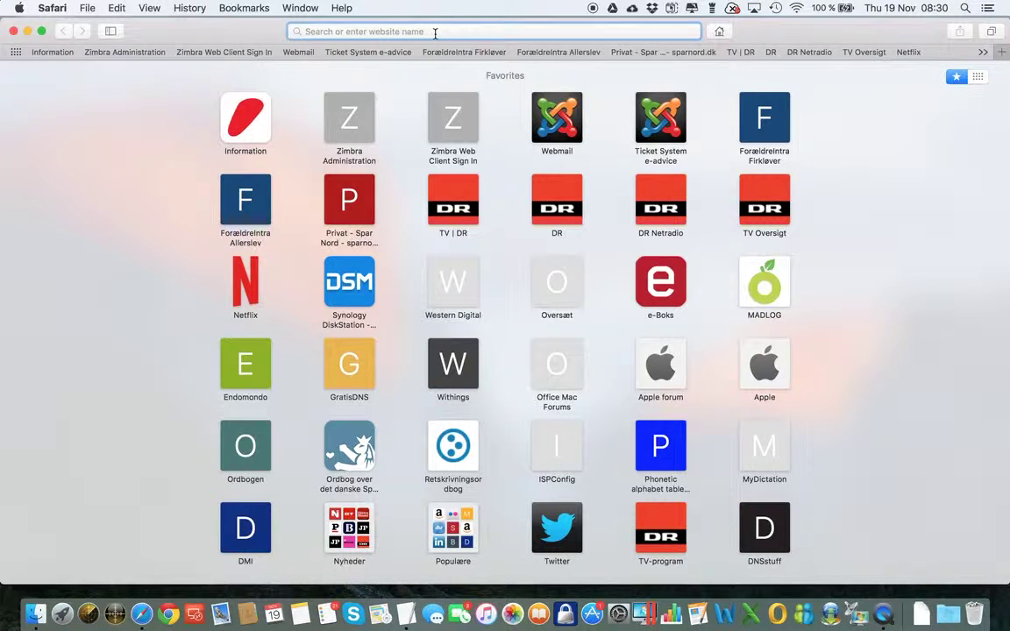
{"action": "type", "text": "gpgt"}
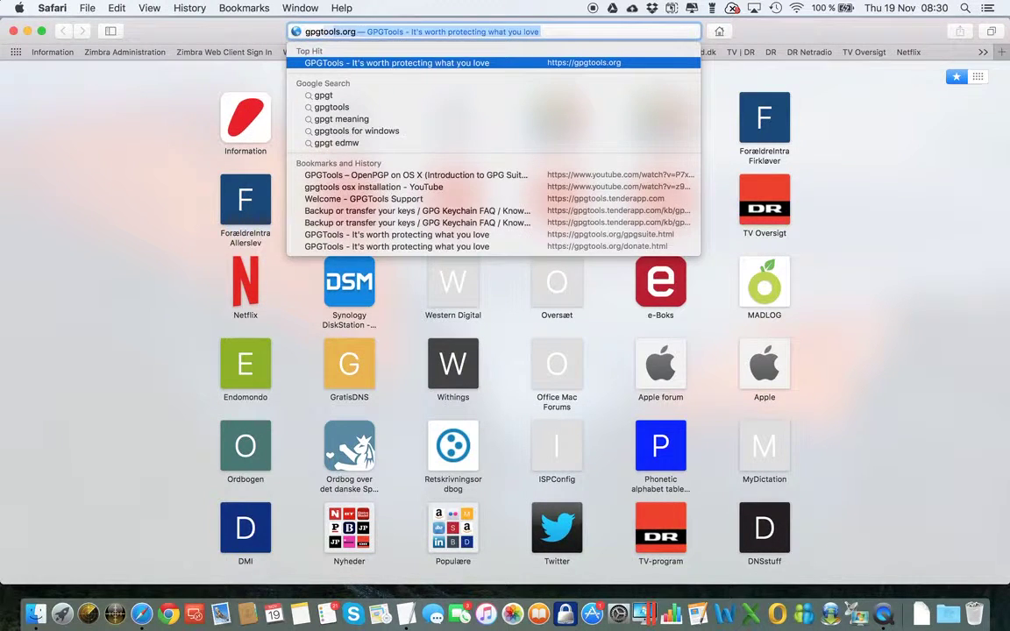
{"action": "type", "text": "oo"}
{"action": "key", "text": "Return"}
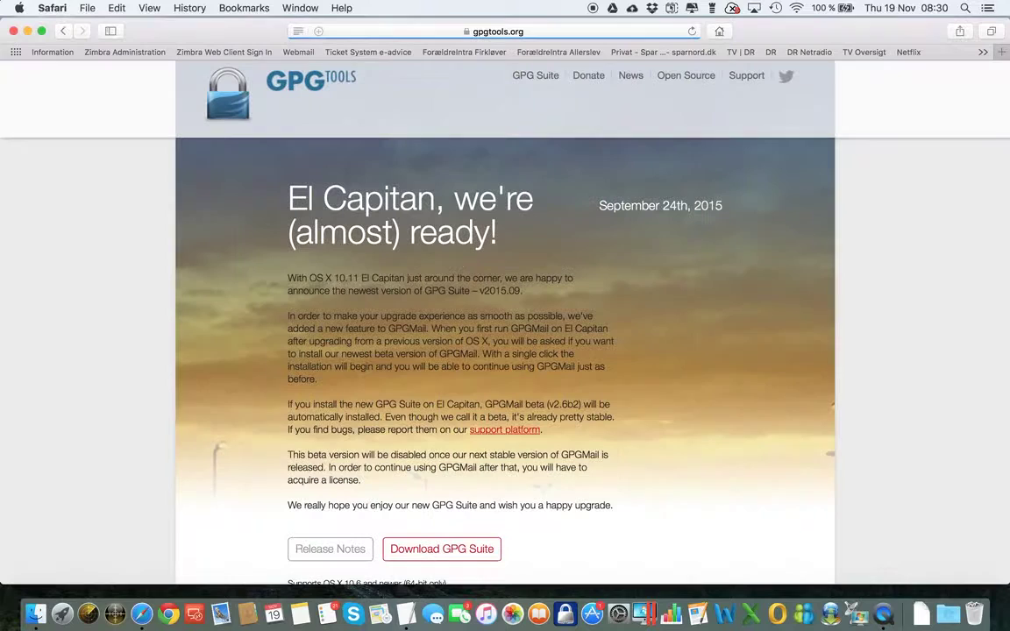
{"action": "scroll", "coordinate": [764, 338], "scroll_direction": "down", "scroll_amount": 3}
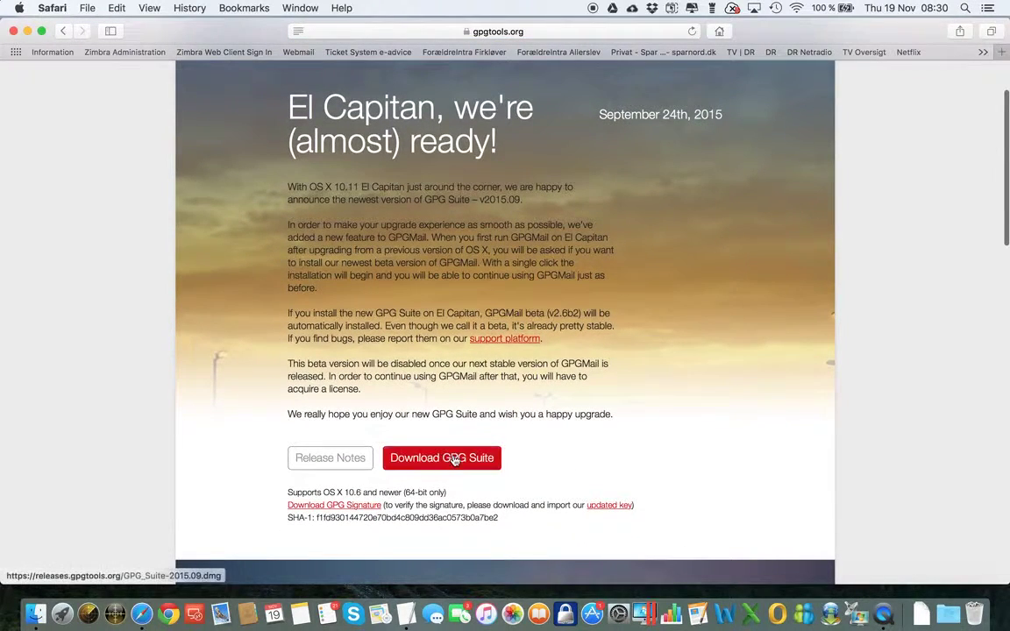
{"action": "left_click", "coordinate": [455, 460]}
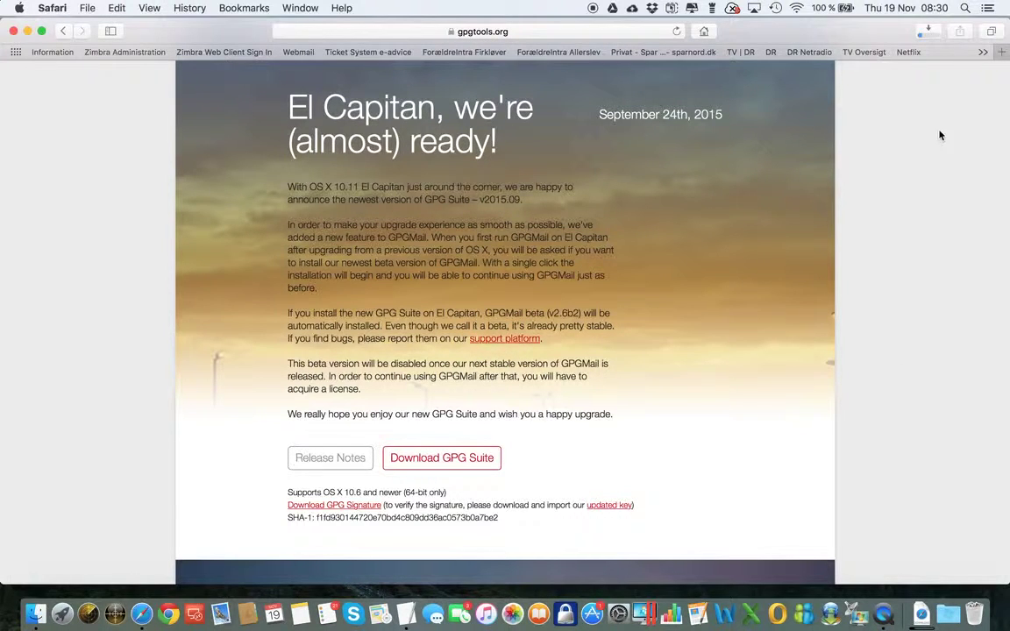
{"action": "left_click", "coordinate": [926, 33]}
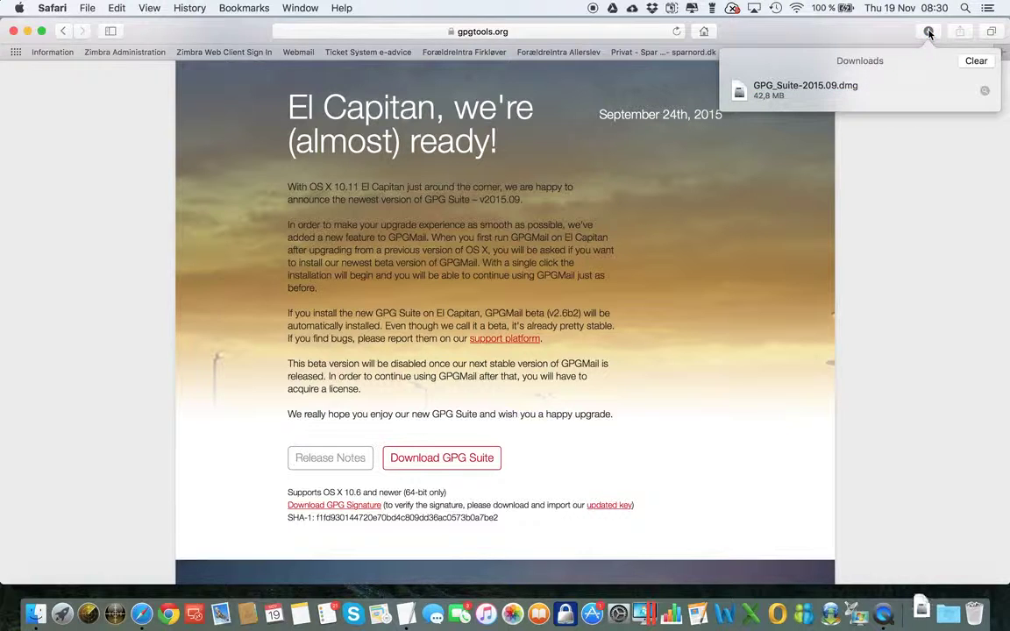
Open the GPG Suite disk image and run its installer, authorising with the account password
{"action": "double_click", "coordinate": [737, 87]}
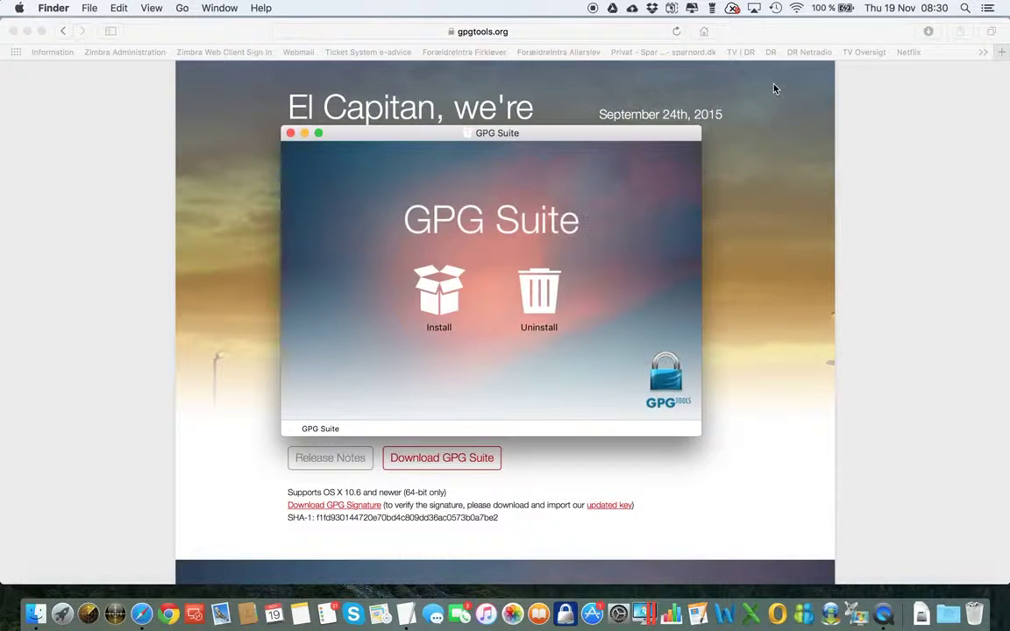
{"action": "left_click", "coordinate": [444, 301]}
{"action": "double_click", "coordinate": [445, 301]}
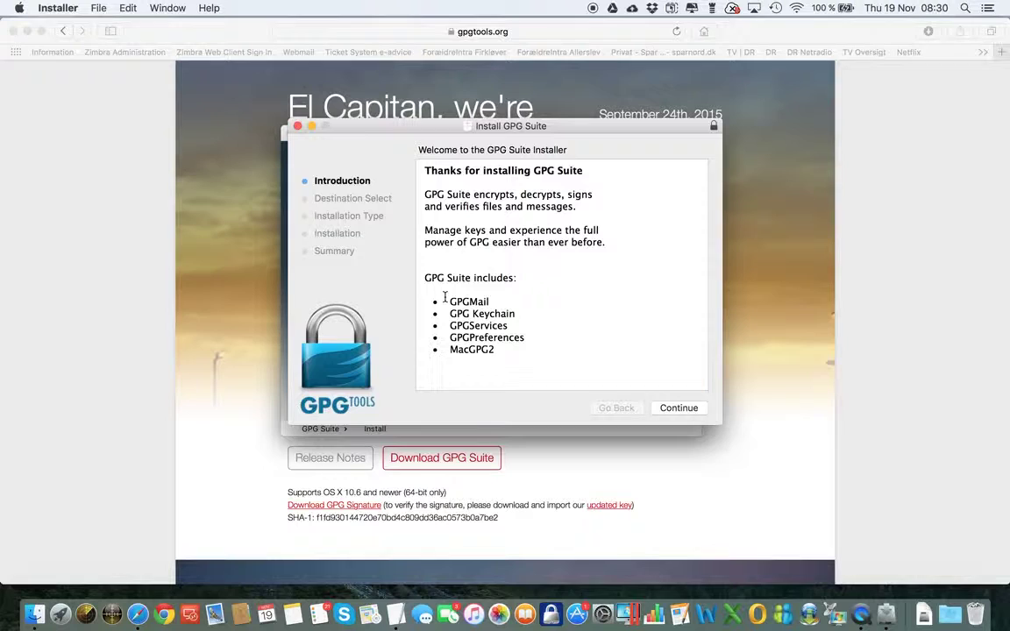
{"action": "left_click", "coordinate": [682, 408]}
{"action": "left_click", "coordinate": [682, 409]}
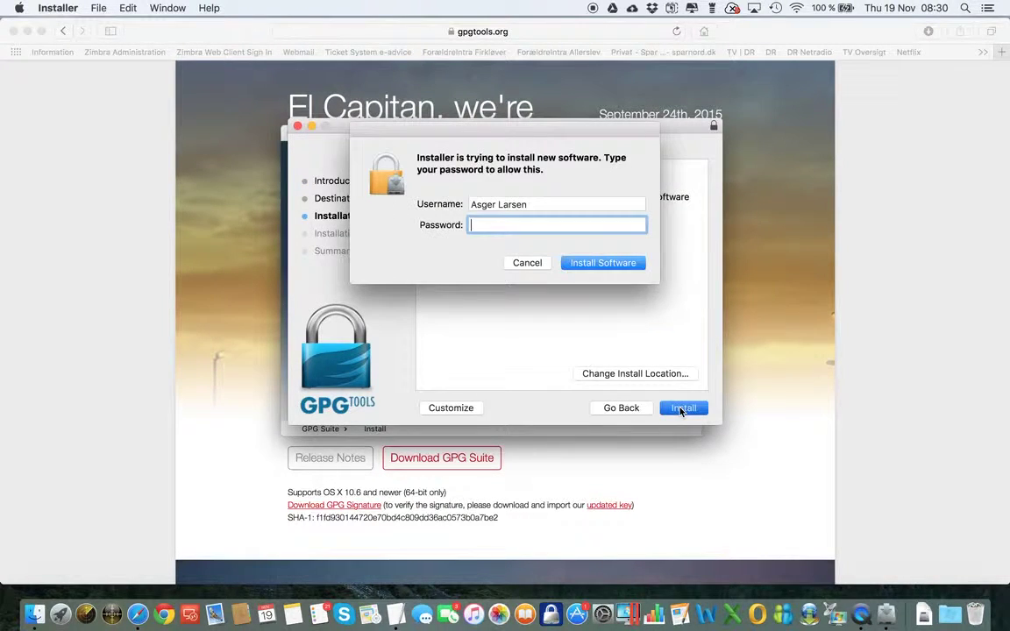
{"action": "type", "text": "*********"}
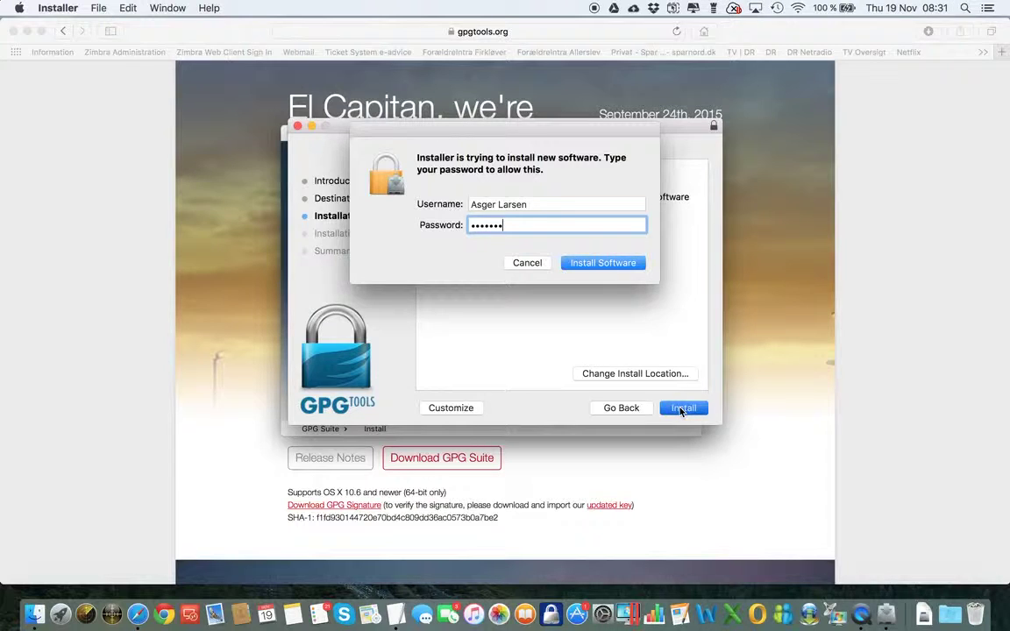
{"action": "key", "text": "Return"}
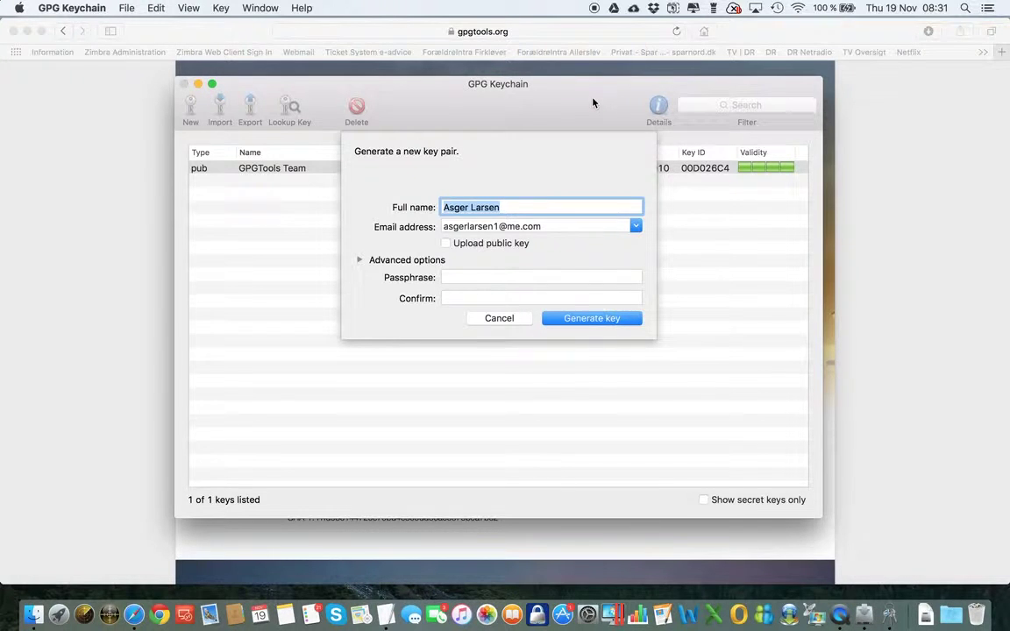
Cancel the Generate a new key pair sheet and move the GPG Keychain window right
{"action": "left_click_drag", "start_coordinate": [594, 104], "coordinate": [576, 102]}
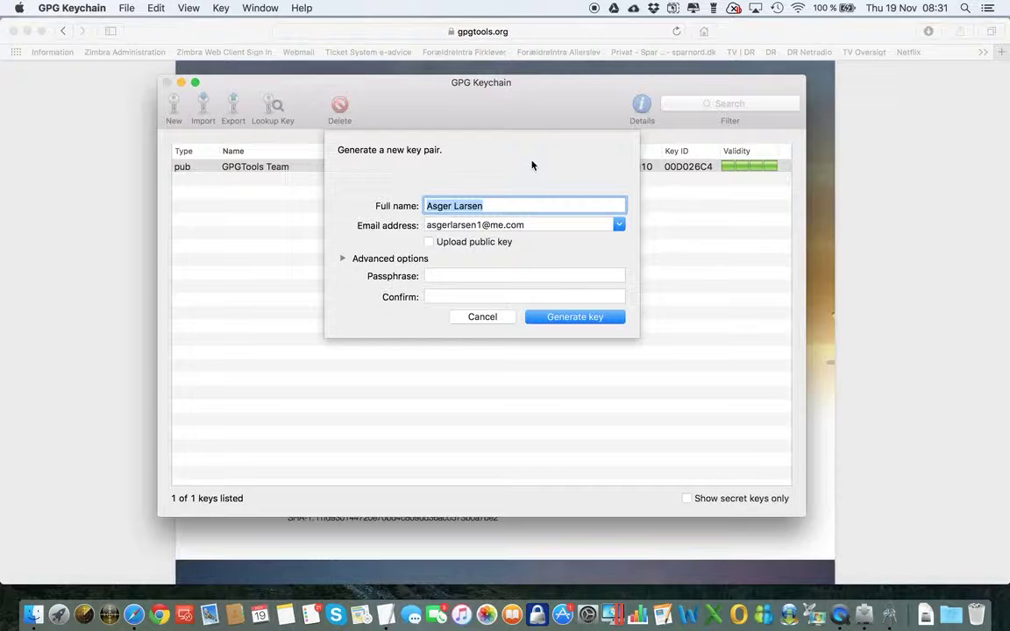
{"action": "left_click", "coordinate": [482, 318]}
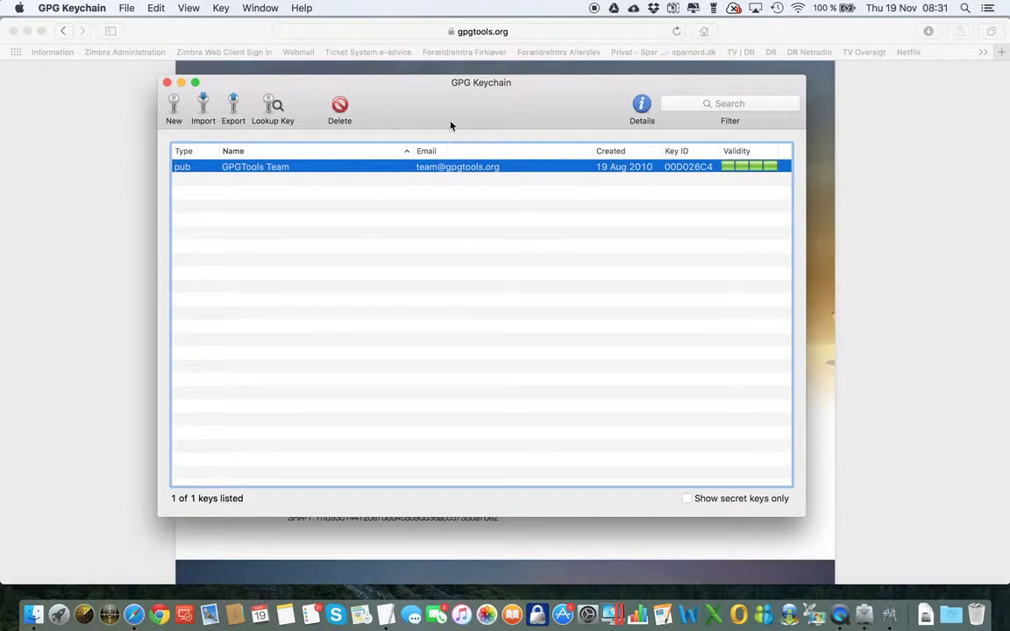
{"action": "left_click_drag", "start_coordinate": [435, 99], "coordinate": [468, 99]}
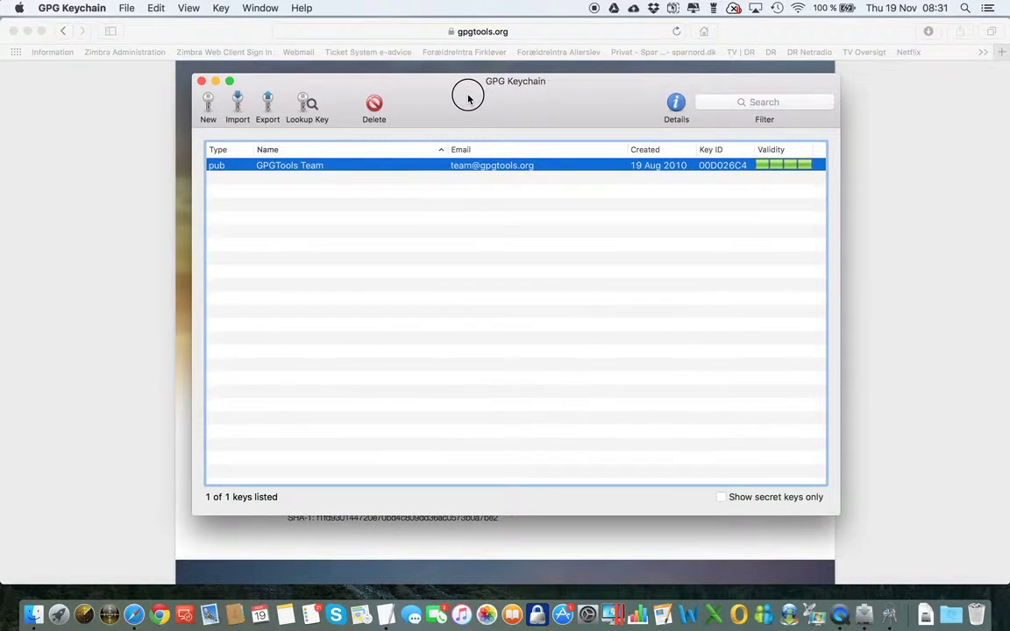
Import PGP Private Keyring.skr from the pgp folder and close the import report
{"action": "left_click", "coordinate": [238, 103]}
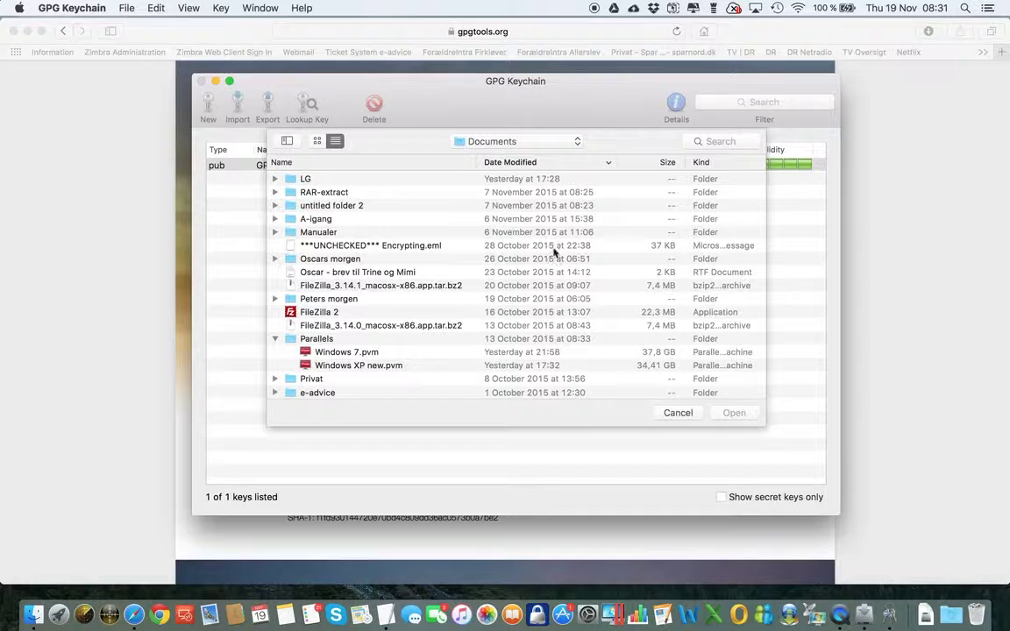
{"action": "left_click", "coordinate": [435, 219]}
{"action": "type", "text": "pgp"}
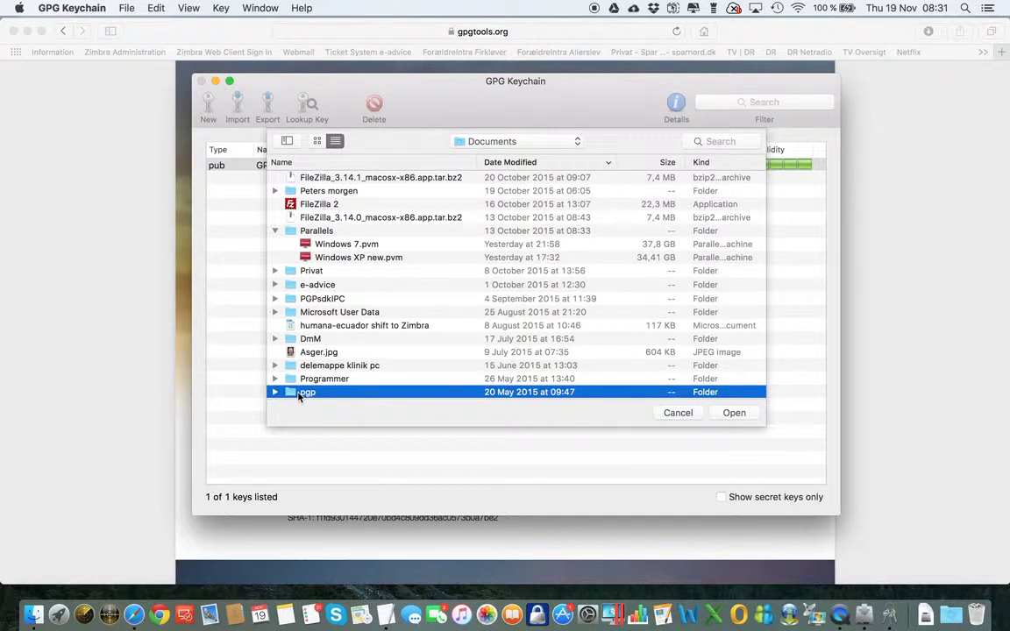
{"action": "double_click", "coordinate": [298, 394]}
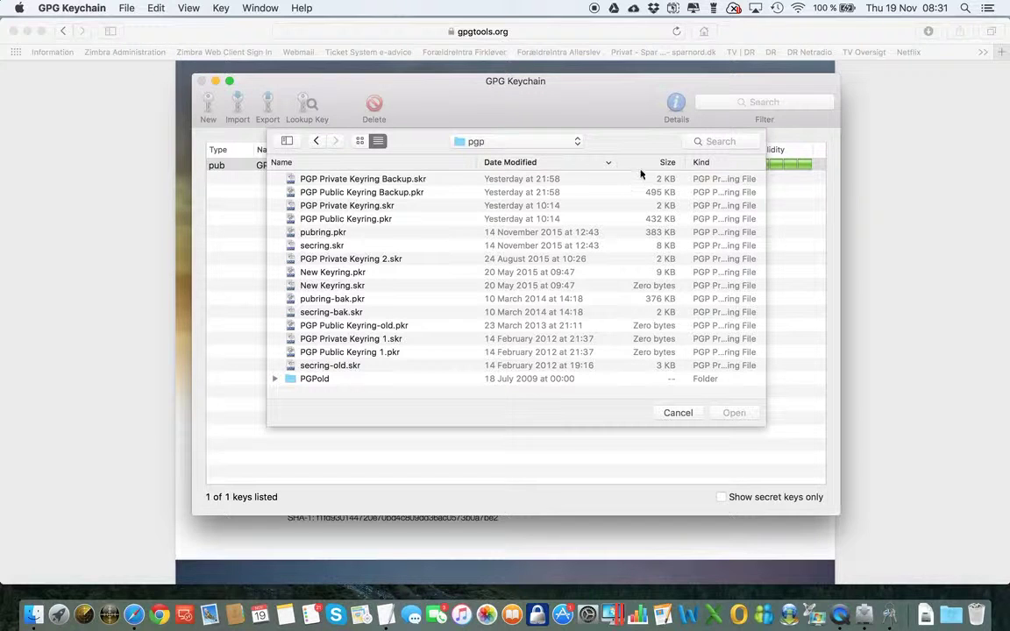
{"action": "left_click", "coordinate": [538, 163]}
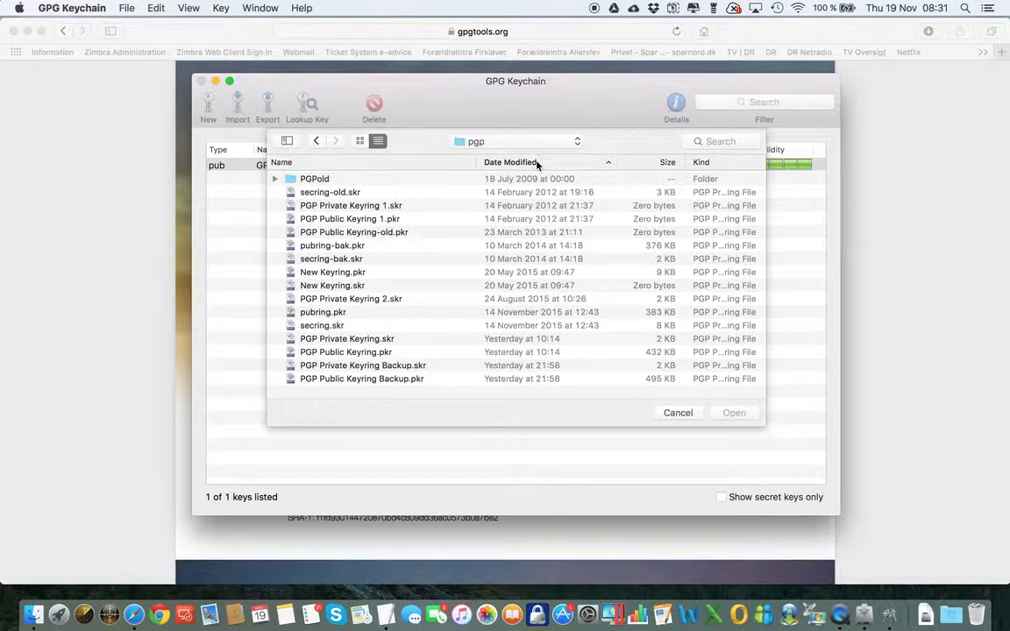
{"action": "left_click", "coordinate": [537, 163]}
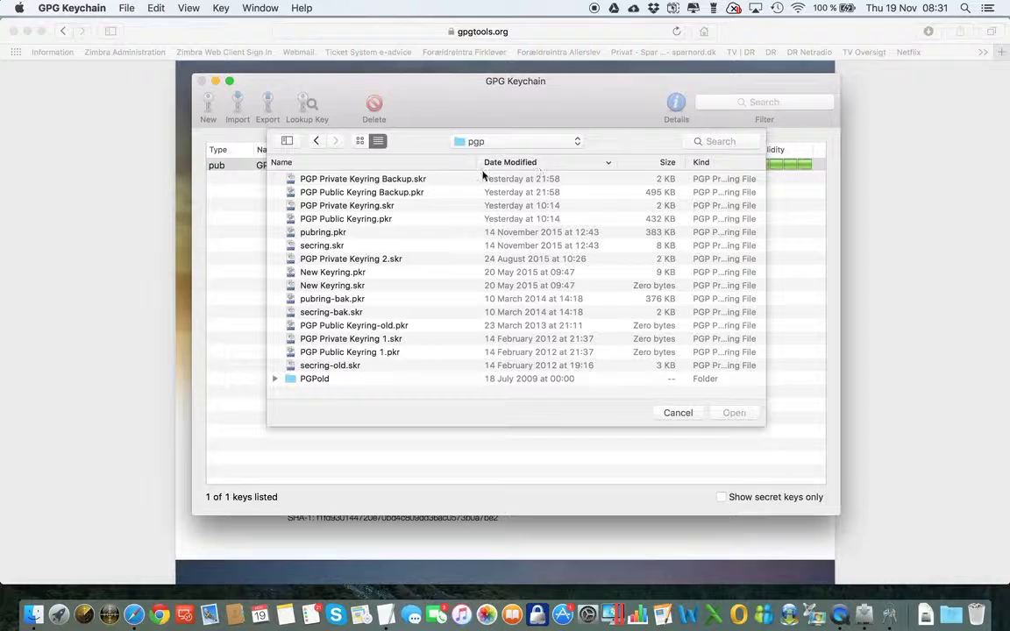
{"action": "left_click", "coordinate": [369, 207]}
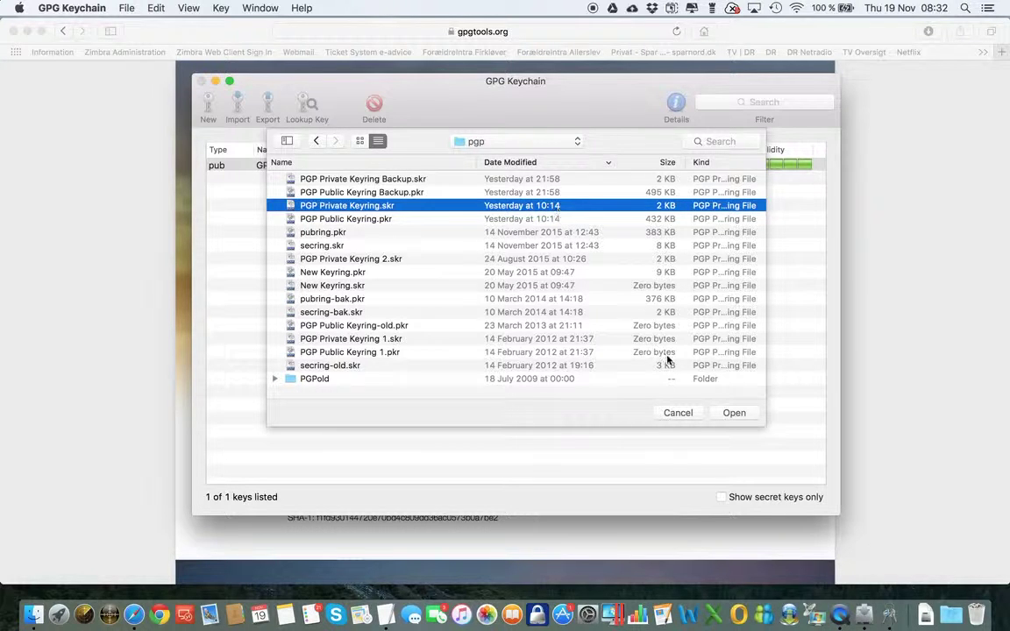
{"action": "left_click", "coordinate": [734, 414]}
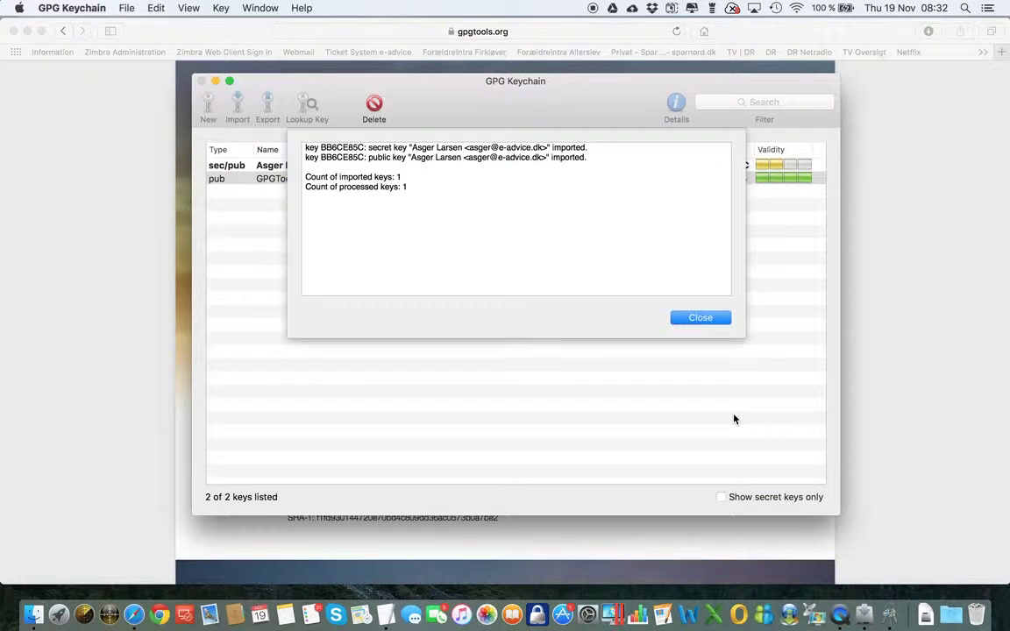
{"action": "left_click", "coordinate": [701, 318]}
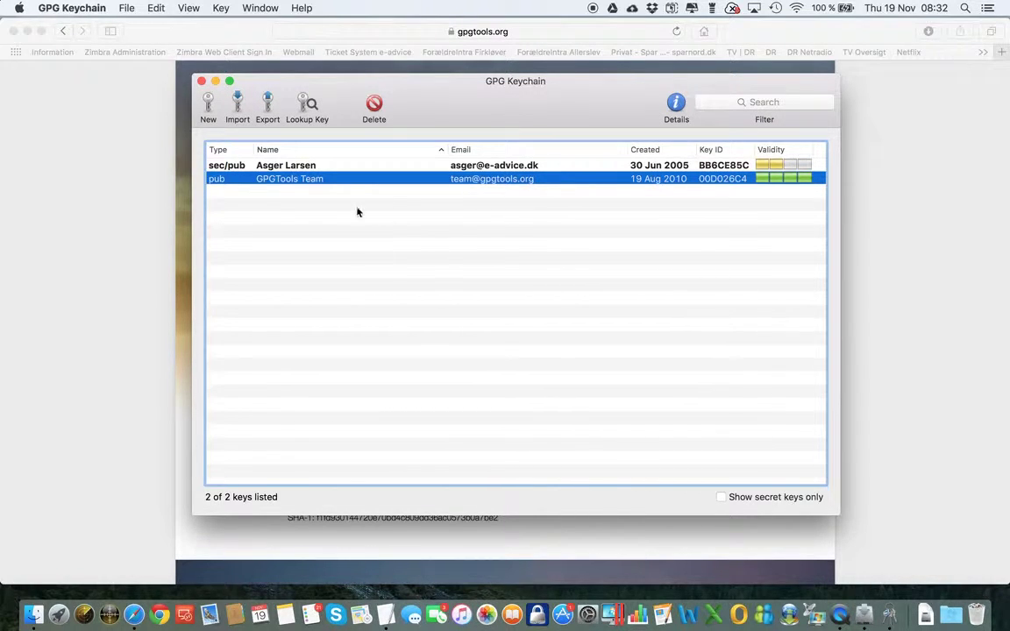
Import pubring.pkr, review the imported-keys report, and close it, leaving 276 keys listed
{"action": "left_click", "coordinate": [238, 105]}
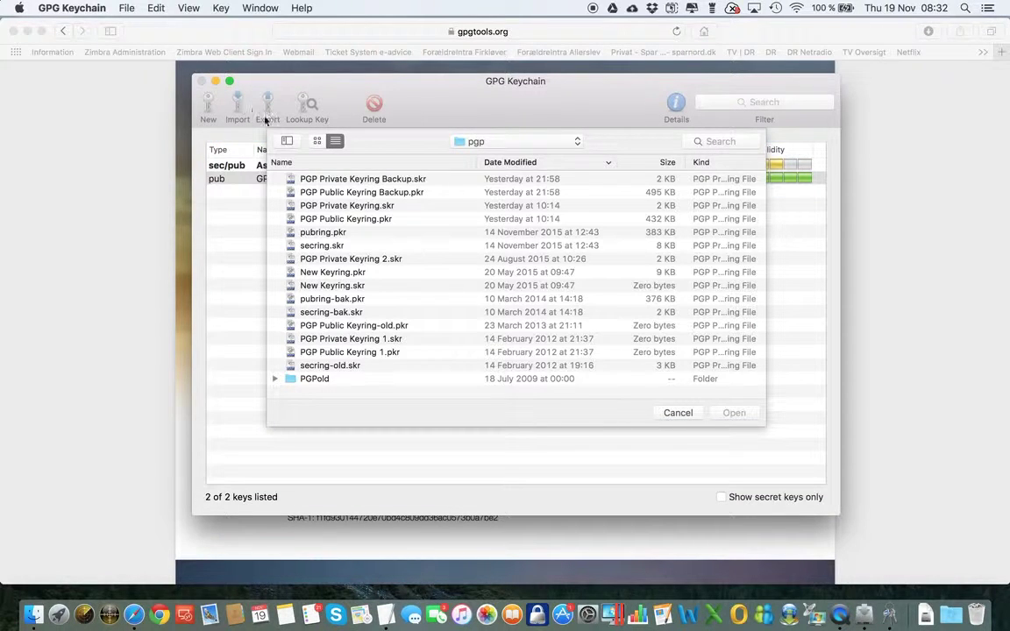
{"action": "left_click", "coordinate": [326, 232]}
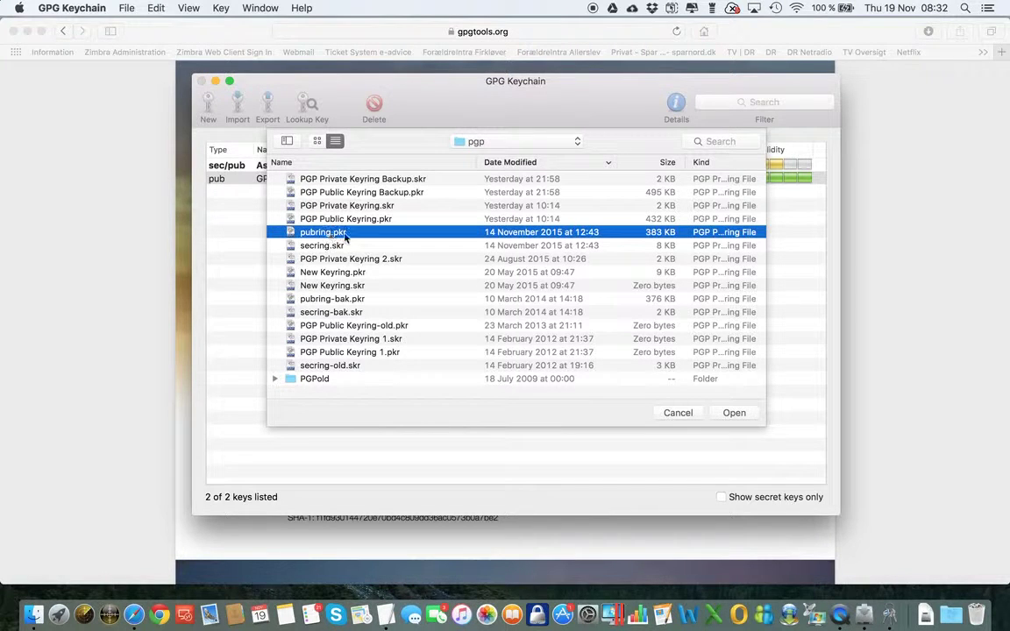
{"action": "left_click", "coordinate": [734, 413]}
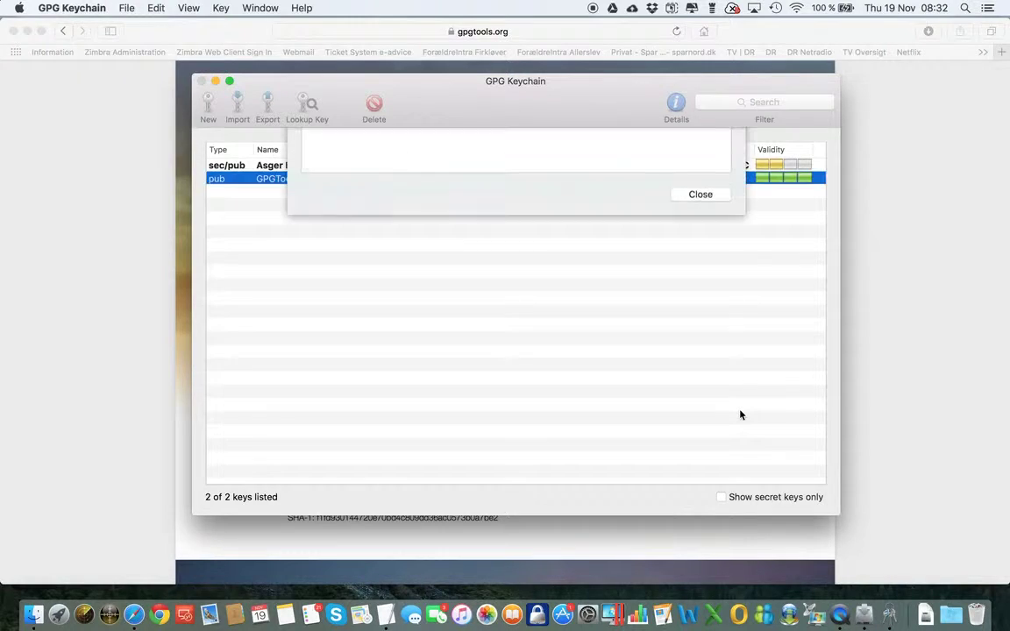
{"action": "scroll", "coordinate": [626, 258], "scroll_direction": "down", "scroll_amount": 10}
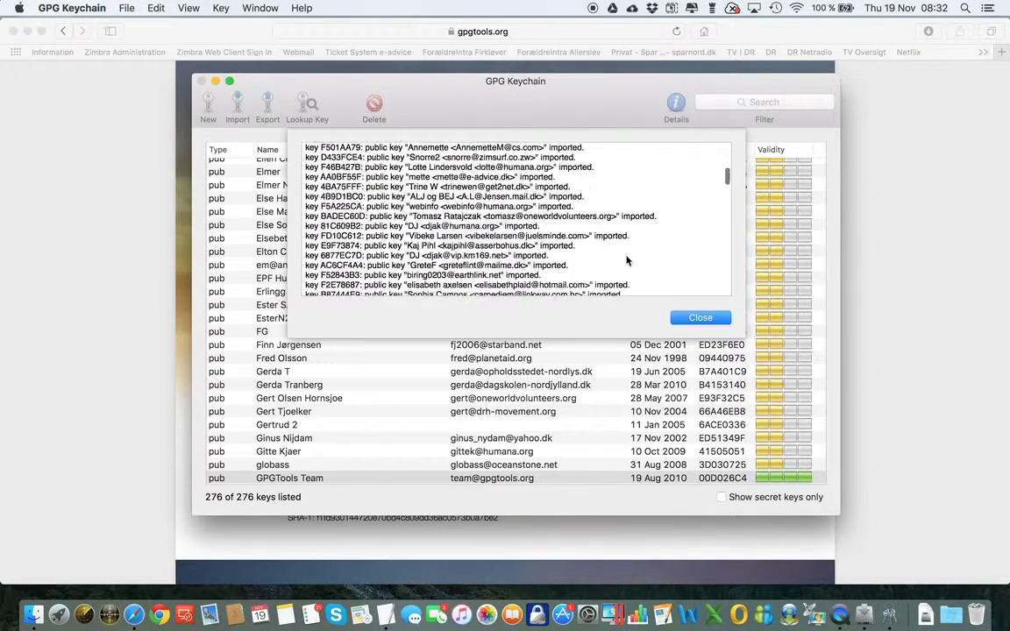
{"action": "scroll", "coordinate": [626, 259], "scroll_direction": "down", "scroll_amount": 10}
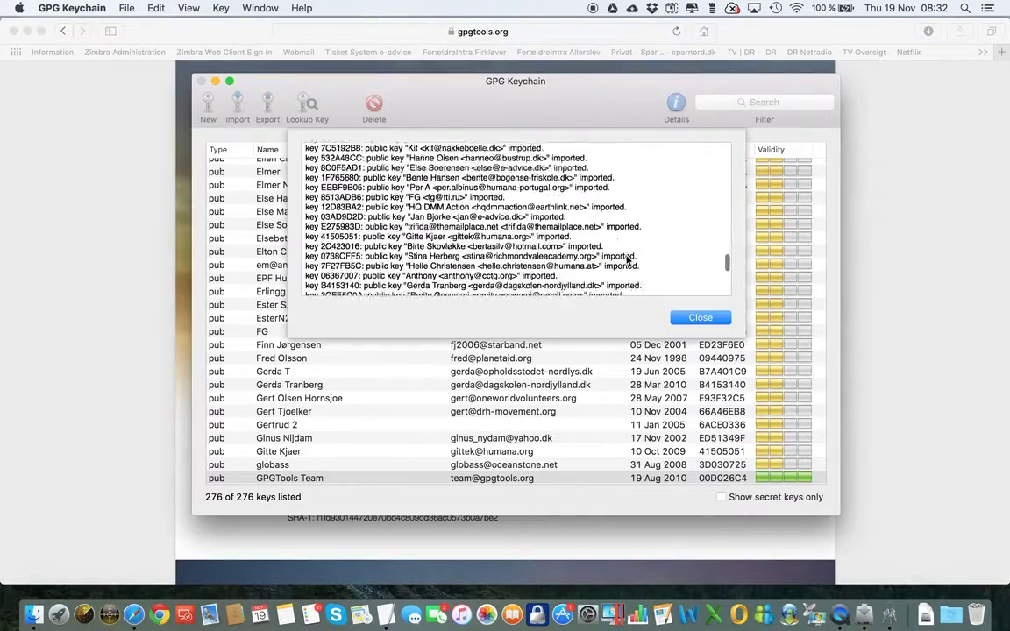
{"action": "scroll", "coordinate": [626, 259], "scroll_direction": "up", "scroll_amount": 20}
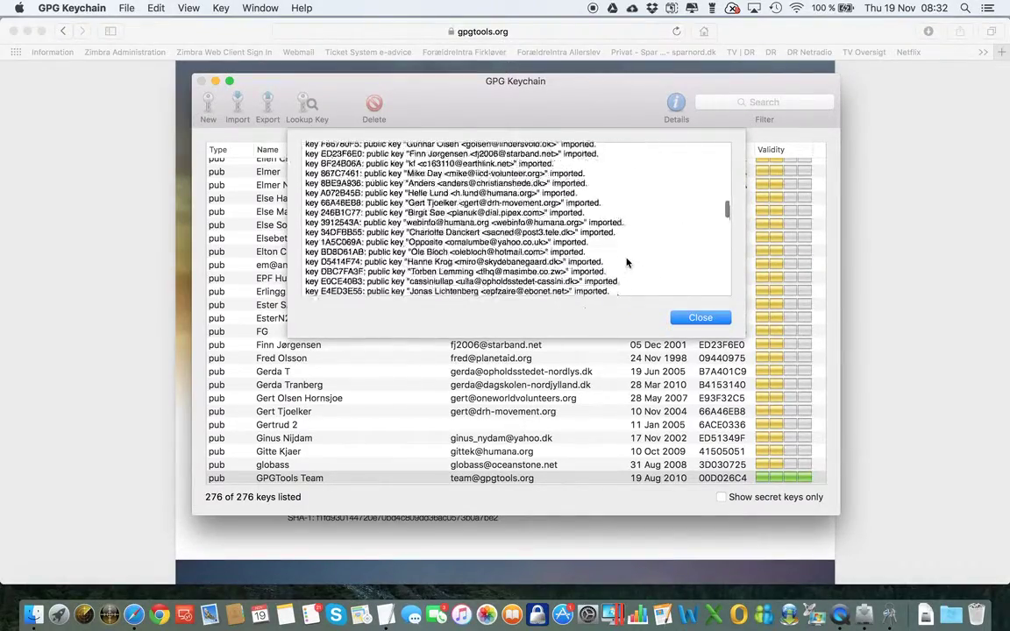
{"action": "left_click", "coordinate": [700, 318]}
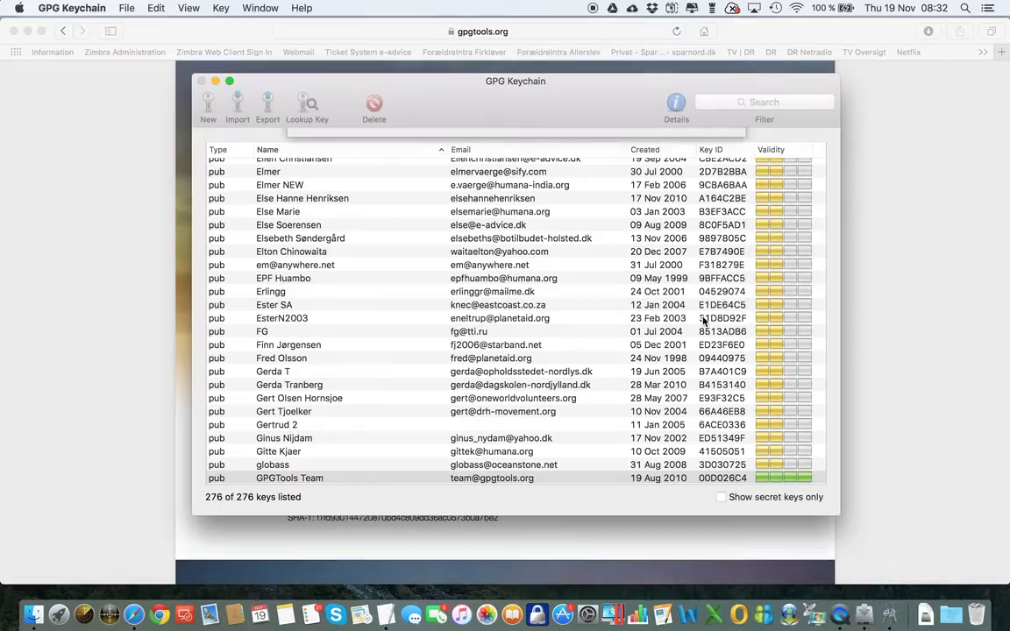
{"action": "scroll", "coordinate": [529, 265], "scroll_direction": "down", "scroll_amount": 10}
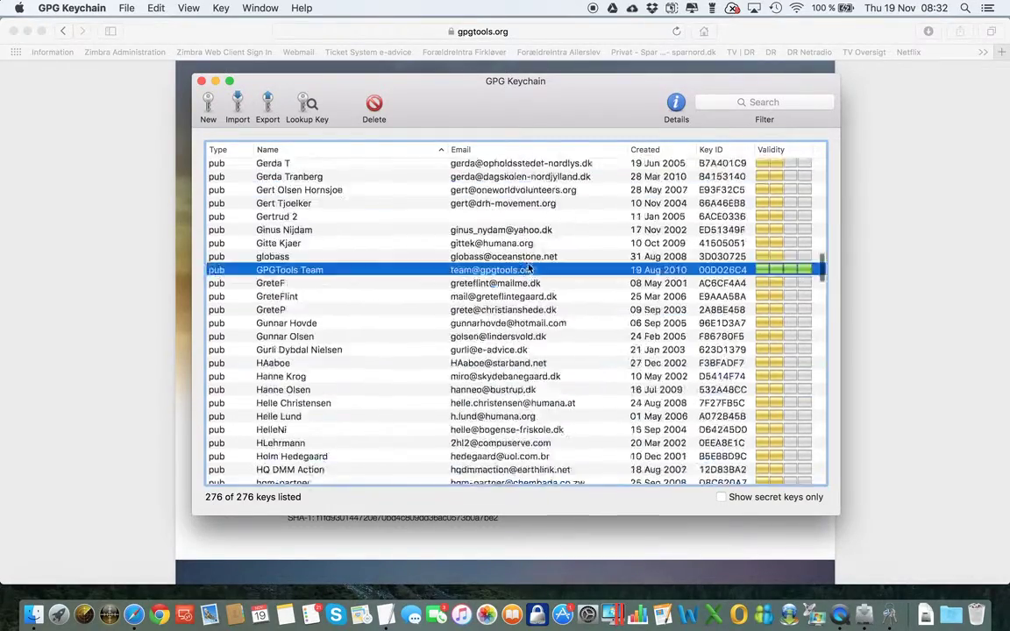
{"action": "scroll", "coordinate": [529, 267], "scroll_direction": "up", "scroll_amount": 20}
{"action": "scroll", "coordinate": [529, 268], "scroll_direction": "up", "scroll_amount": 2}
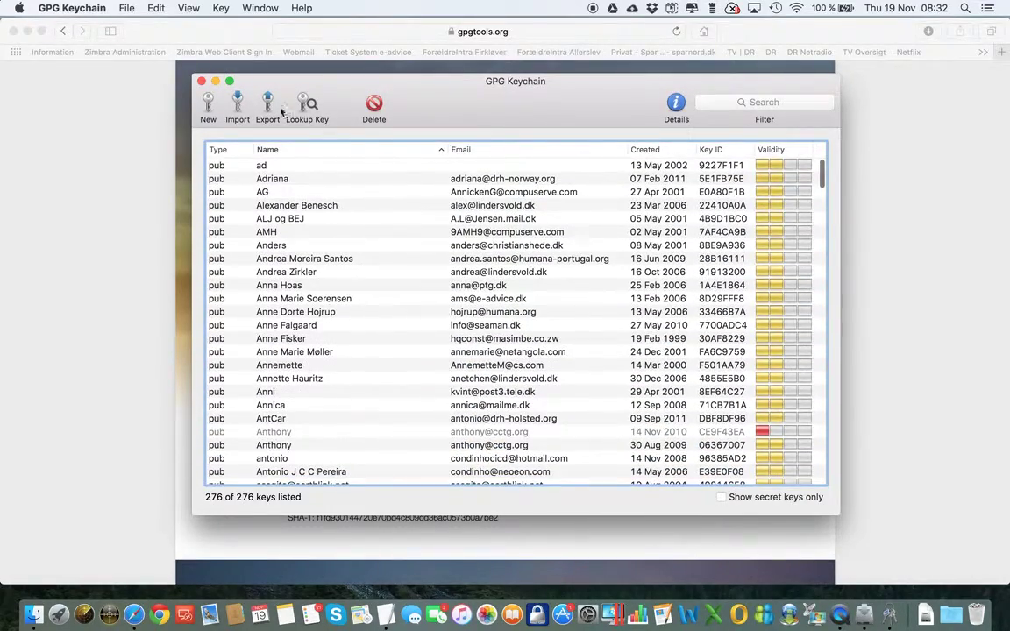
Import secring.skr, adding its three secret keys, and close the import report
{"action": "left_click", "coordinate": [237, 103]}
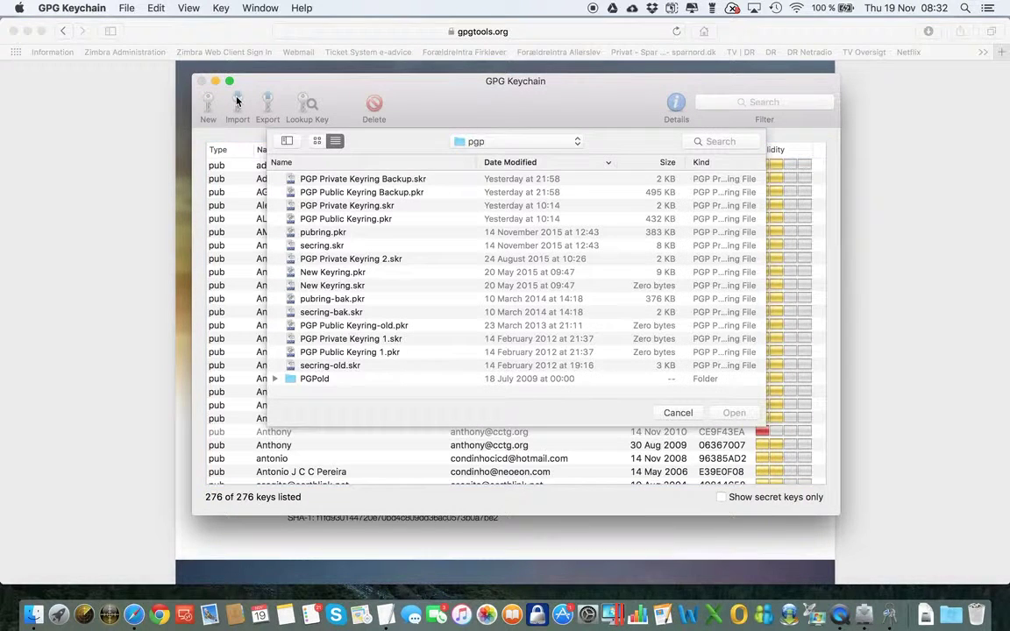
{"action": "left_click", "coordinate": [328, 250]}
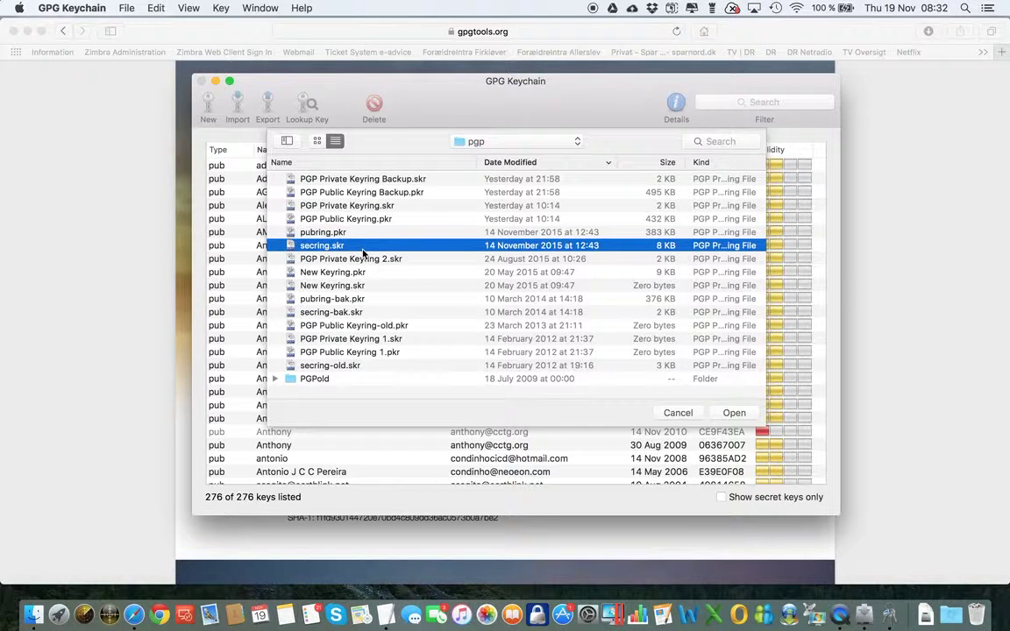
{"action": "left_click", "coordinate": [734, 412]}
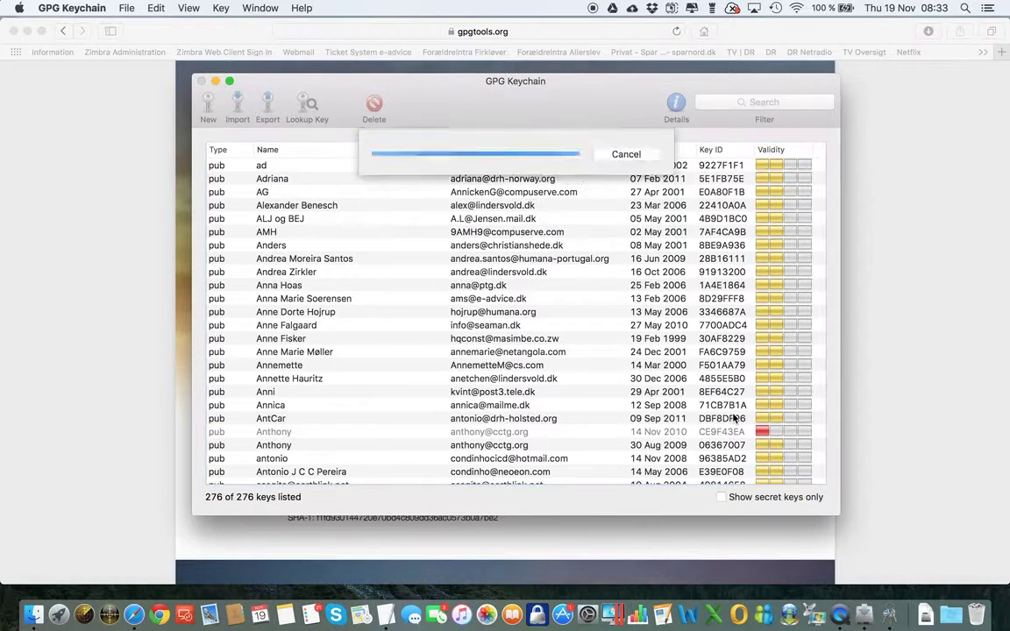
{"action": "key", "text": "Return"}
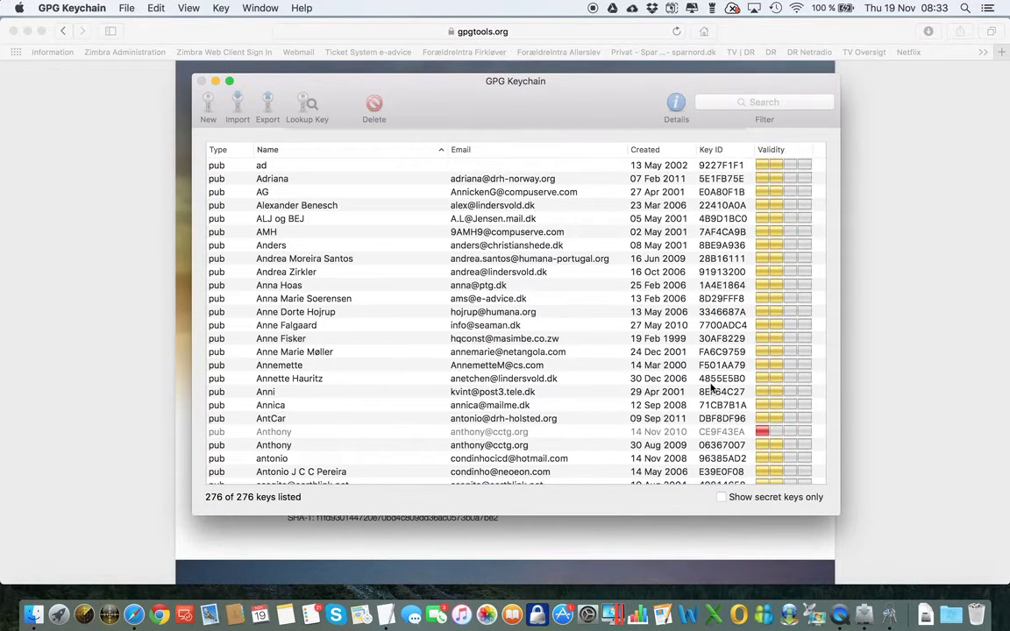
{"action": "scroll", "coordinate": [710, 386], "scroll_direction": "down", "scroll_amount": 15}
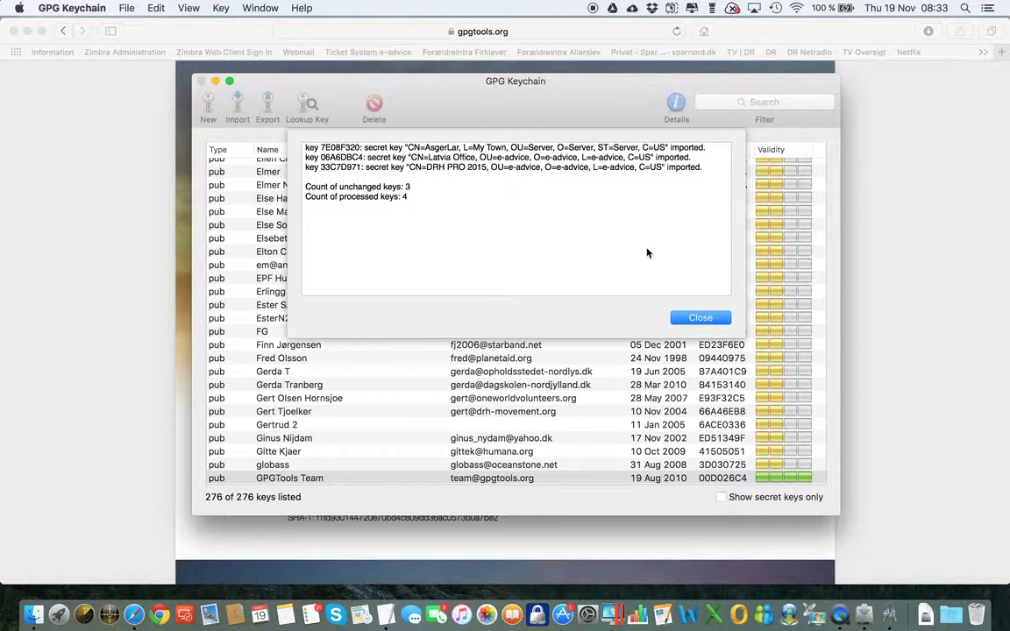
{"action": "left_click", "coordinate": [699, 318]}
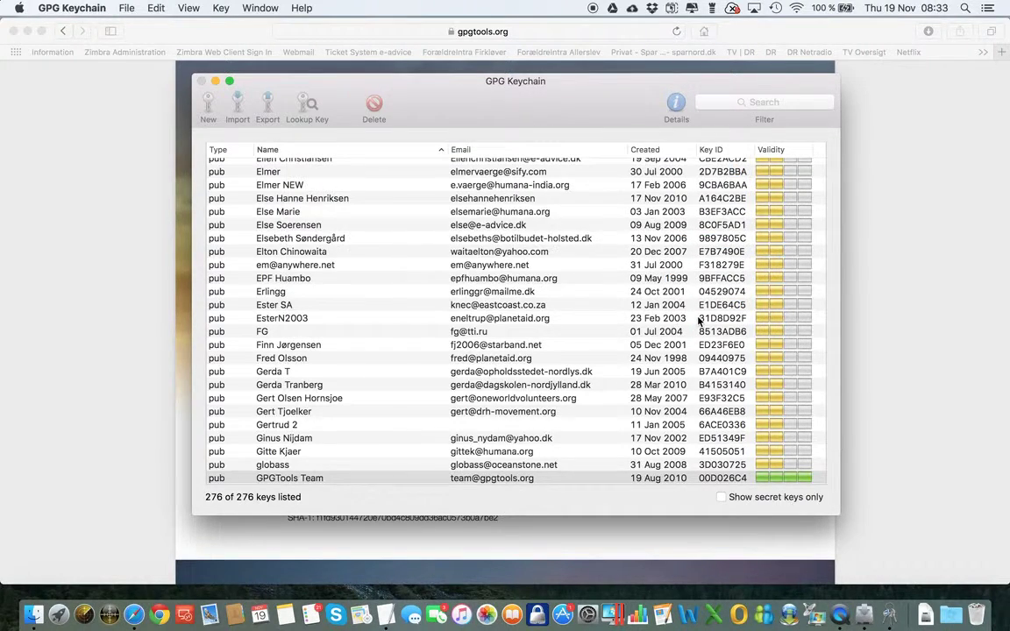
Close GPG Keychain, the installer summary, the GPG Suite and Safari windows, then create a desktop folder
{"action": "left_click", "coordinate": [202, 82]}
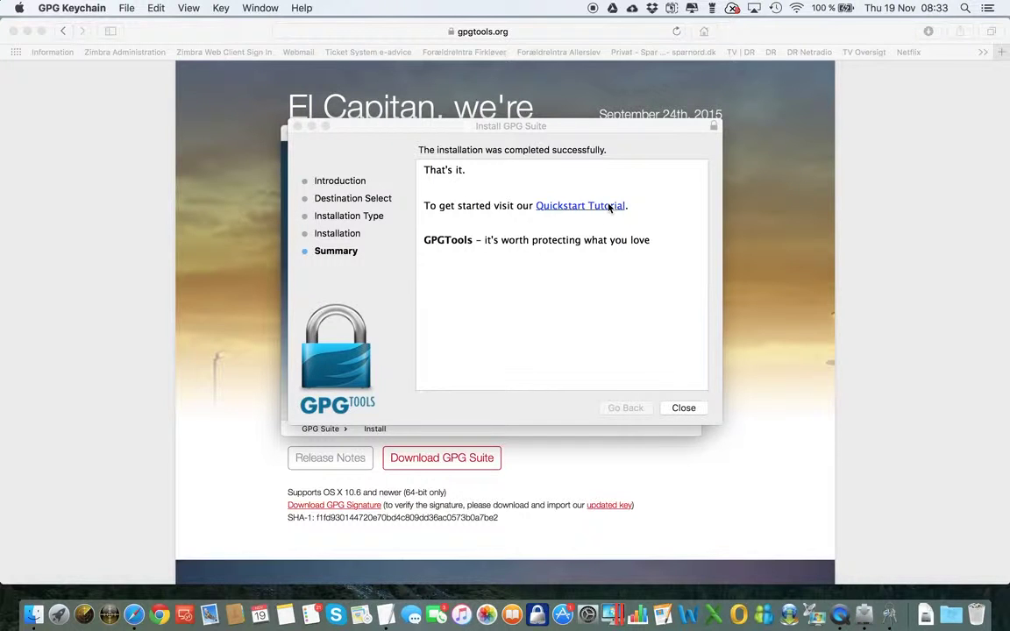
{"action": "left_click", "coordinate": [685, 409]}
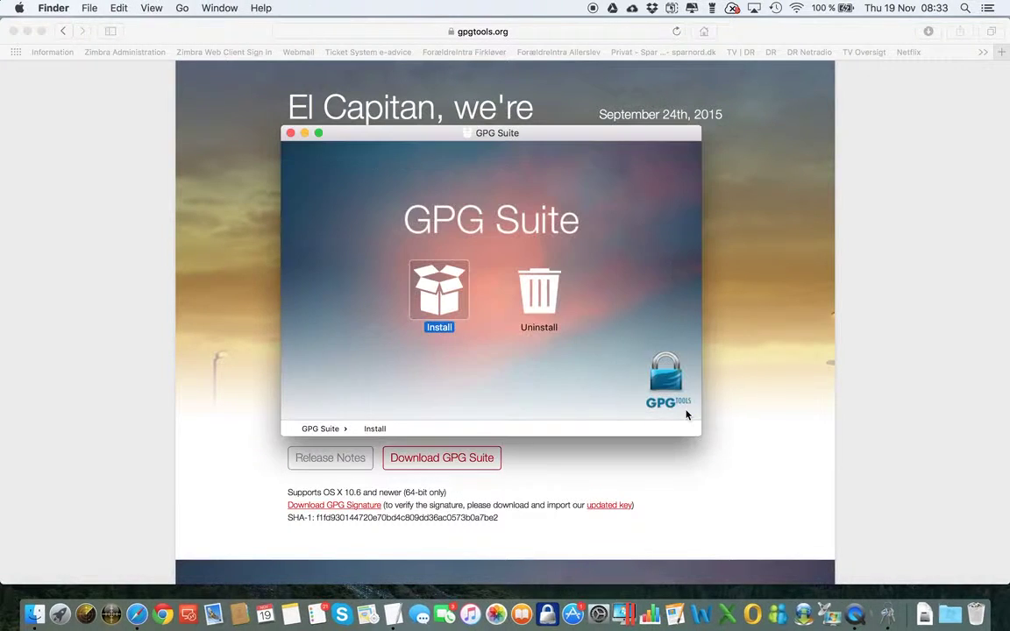
{"action": "left_click", "coordinate": [290, 132]}
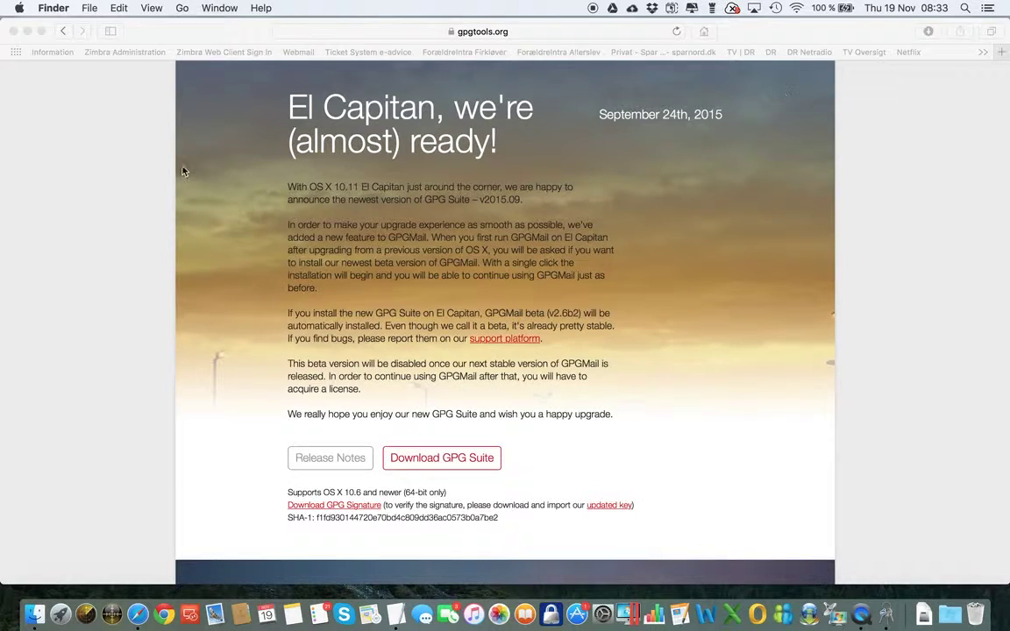
{"action": "left_click", "coordinate": [14, 31]}
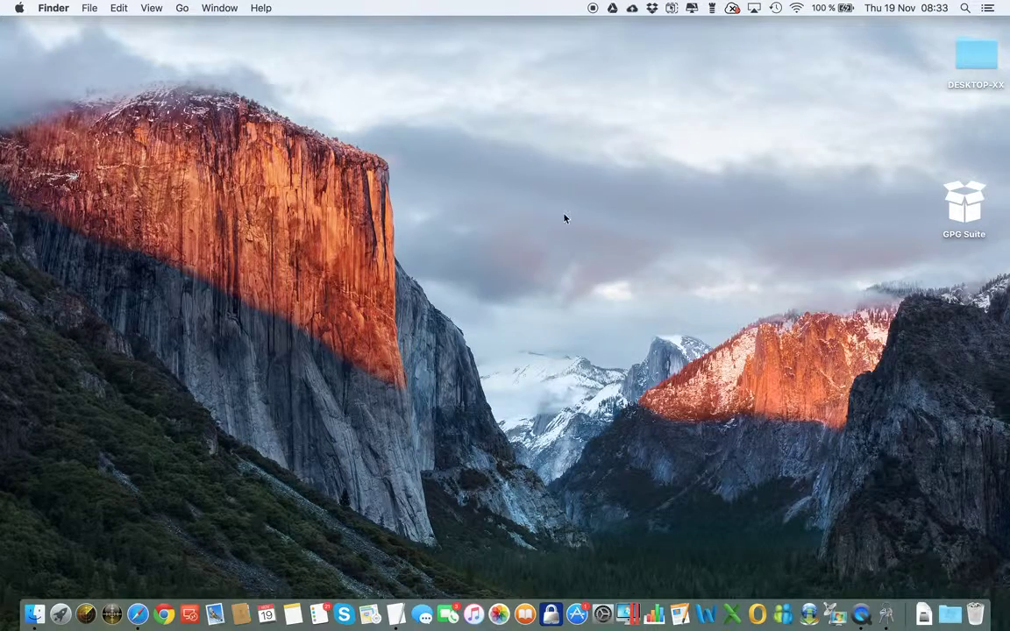
{"action": "right_click", "coordinate": [566, 218]}
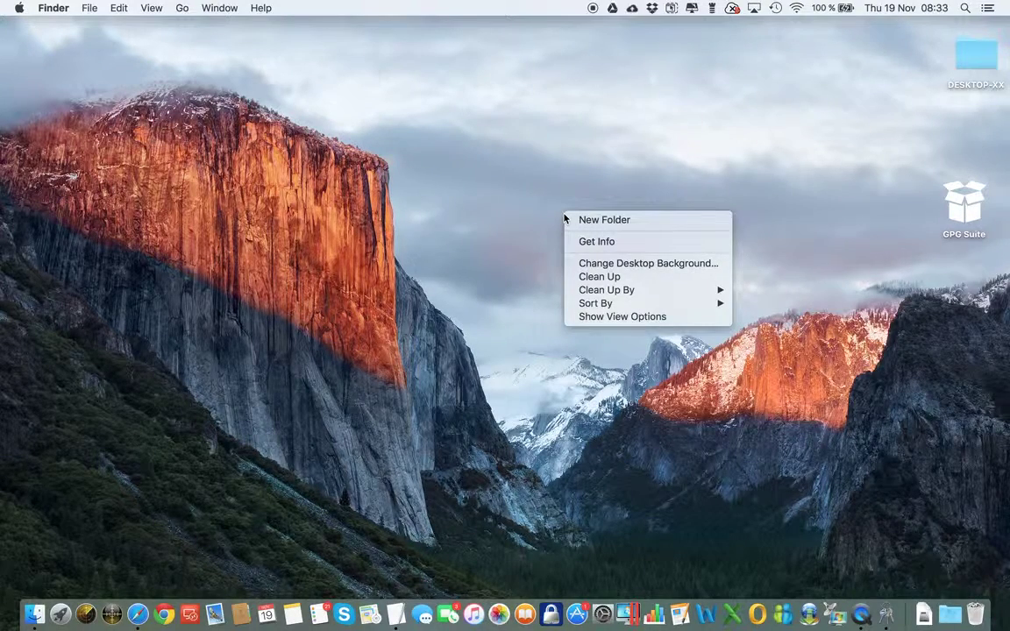
{"action": "left_click", "coordinate": [571, 219]}
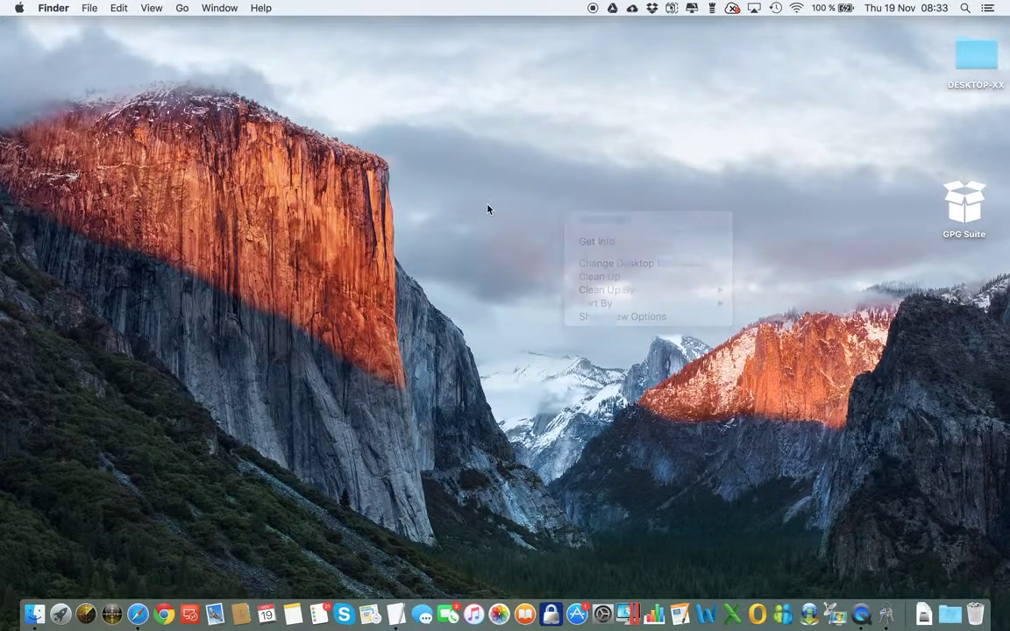
Start a new blank TextEdit document and type 'This'
{"action": "left_click", "coordinate": [397, 616]}
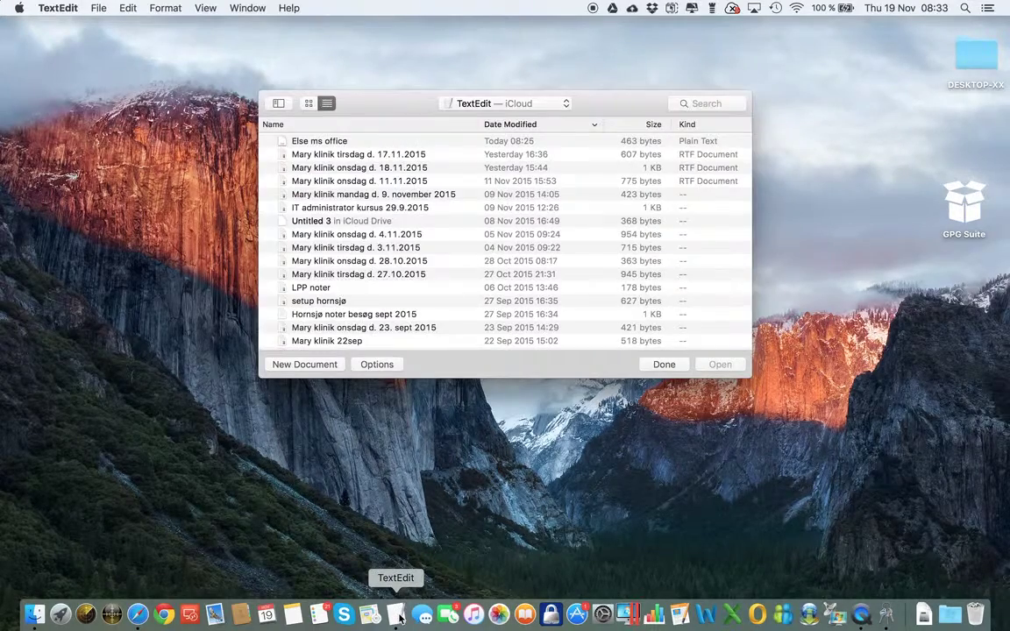
{"action": "left_click", "coordinate": [302, 365]}
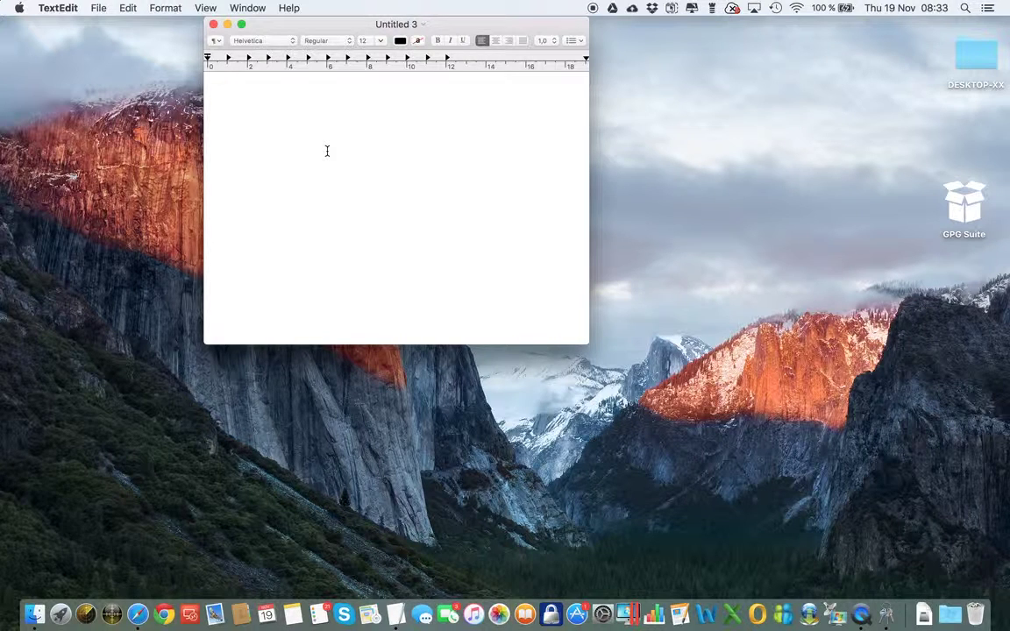
{"action": "type", "text": "This my text"}
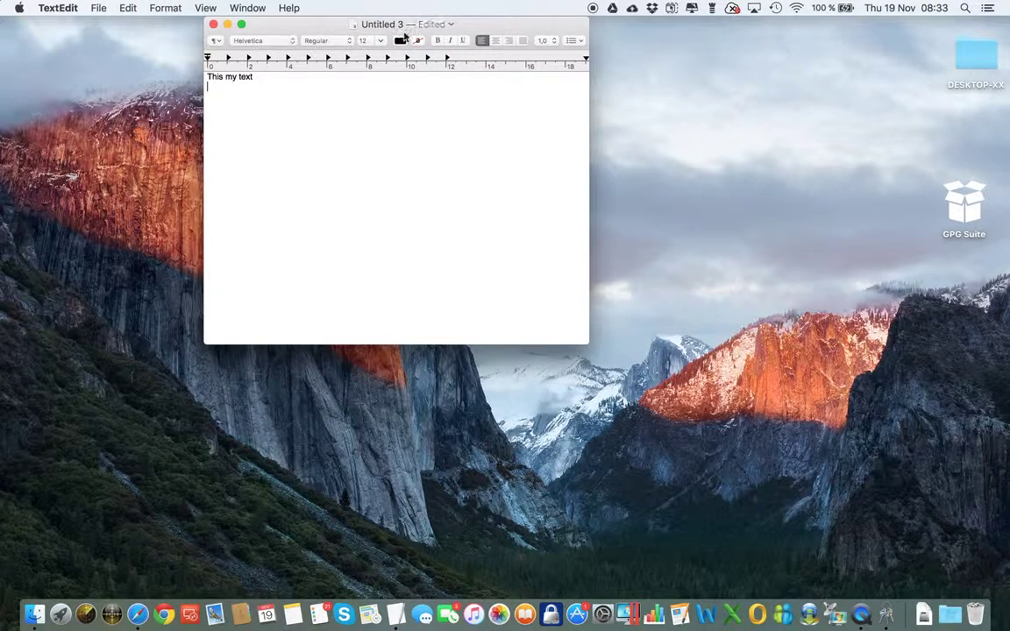
Save the Untitled 3 document to the Desktop and close its window
{"action": "left_click", "coordinate": [449, 27]}
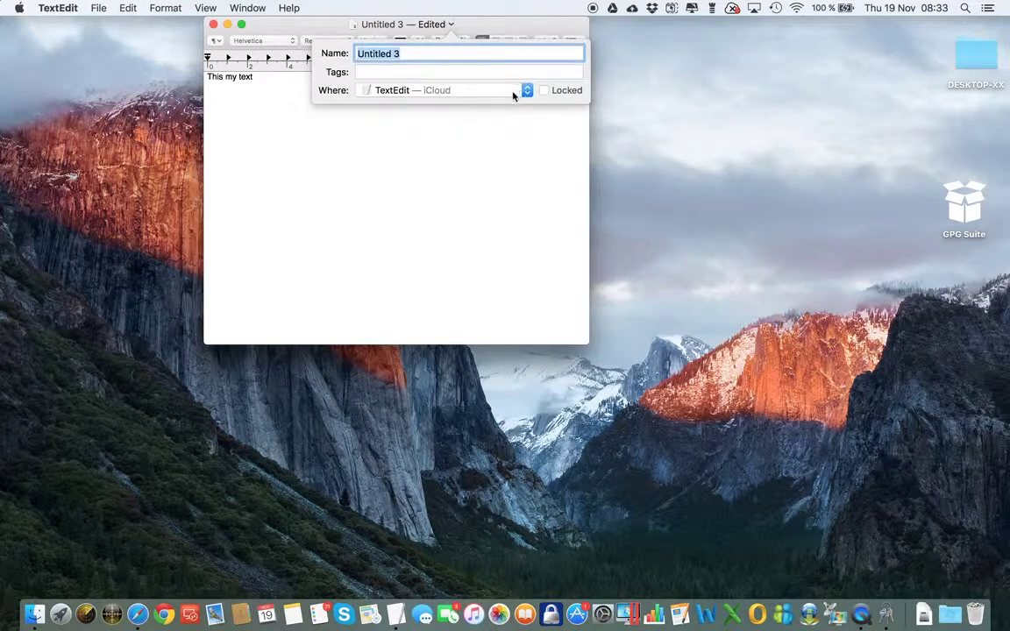
{"action": "left_click", "coordinate": [528, 91]}
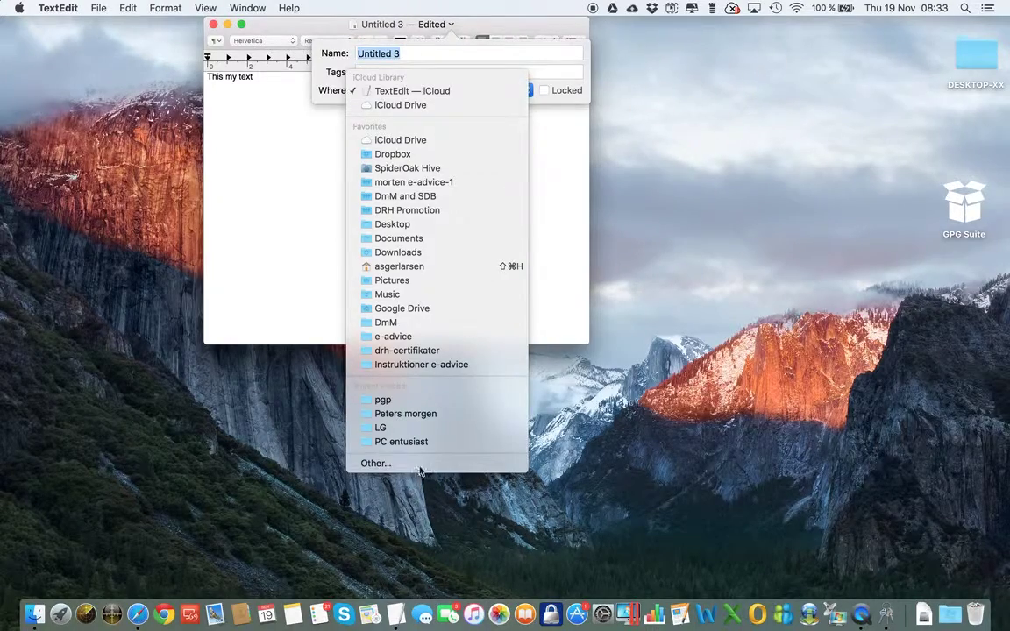
{"action": "left_click", "coordinate": [427, 226]}
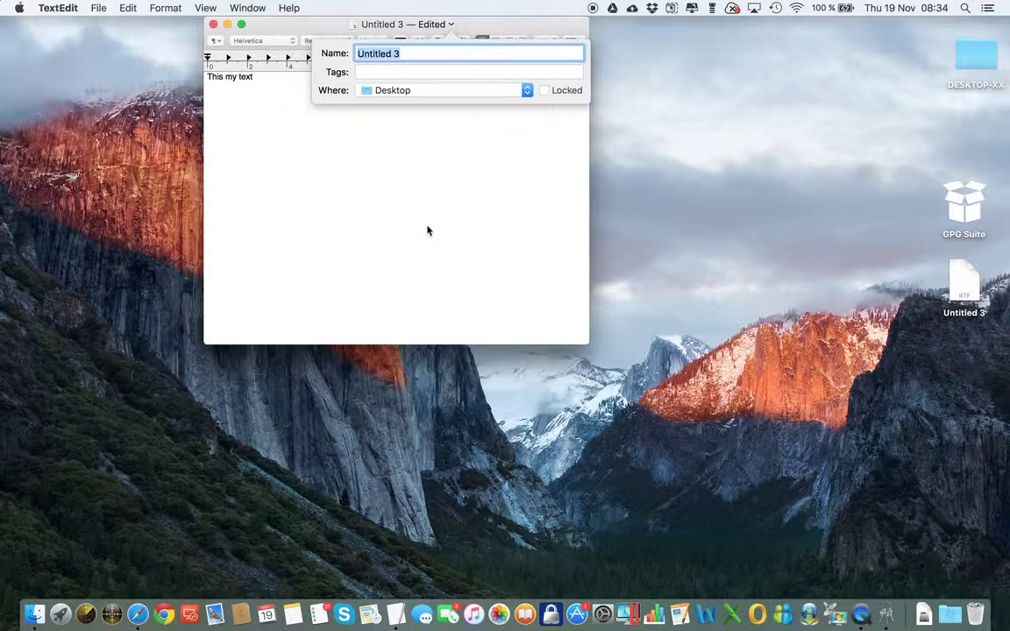
{"action": "left_click", "coordinate": [427, 231]}
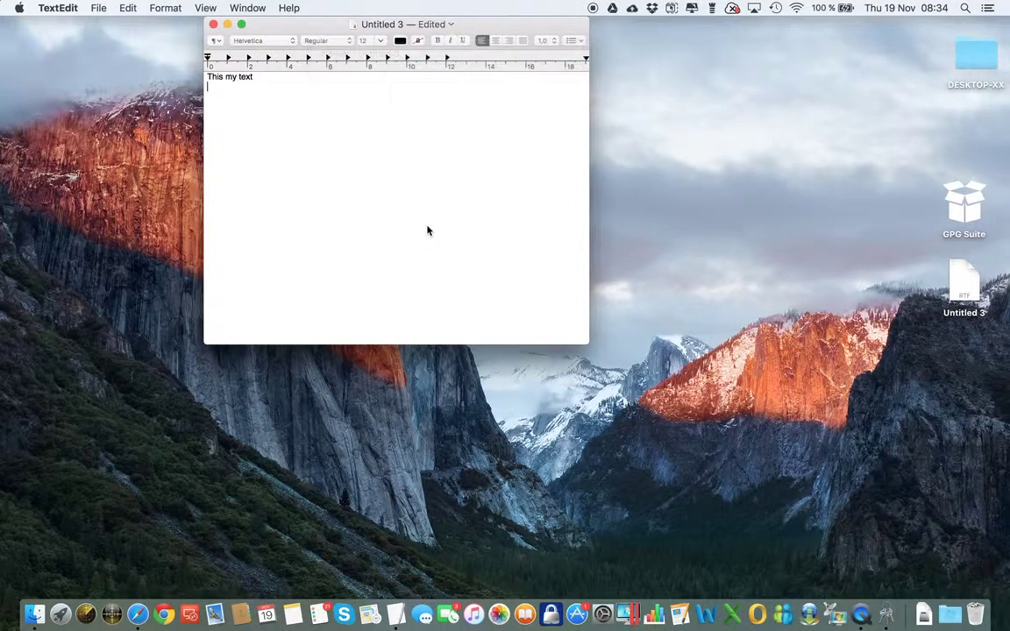
{"action": "left_click", "coordinate": [213, 24]}
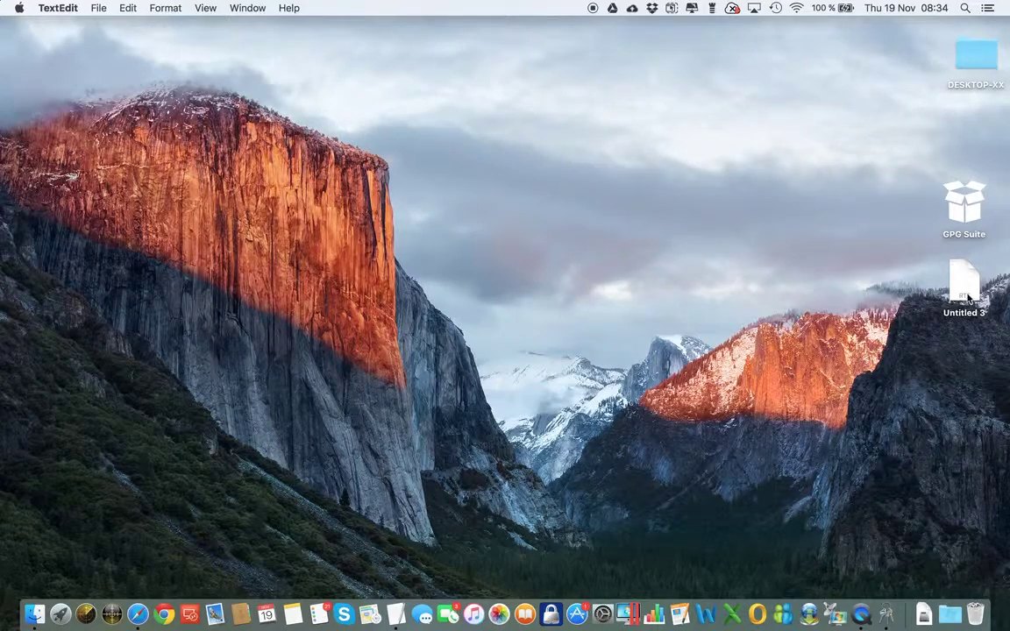
Move Untitled 3 to mid-desktop and run OpenPGP: Encrypt File on it
{"action": "left_click_drag", "start_coordinate": [968, 300], "coordinate": [520, 198]}
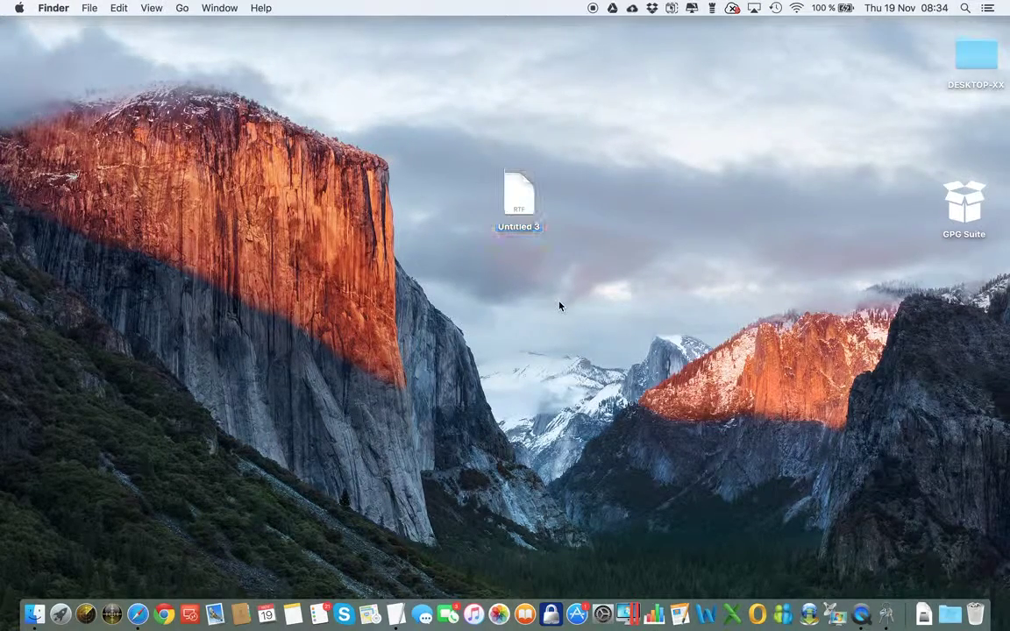
{"action": "left_click", "coordinate": [520, 211]}
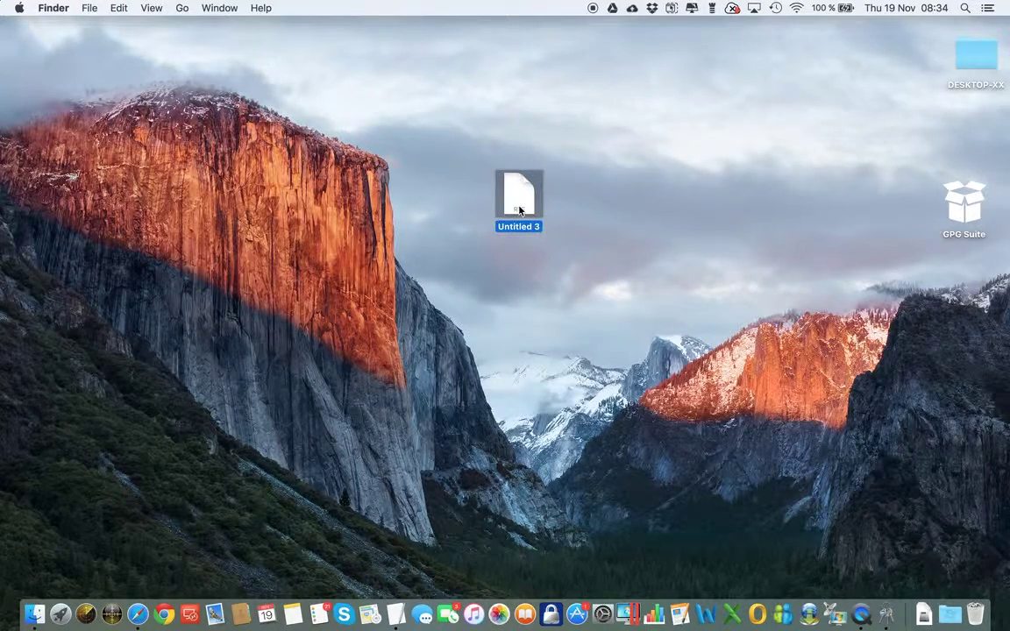
{"action": "right_click", "coordinate": [520, 211]}
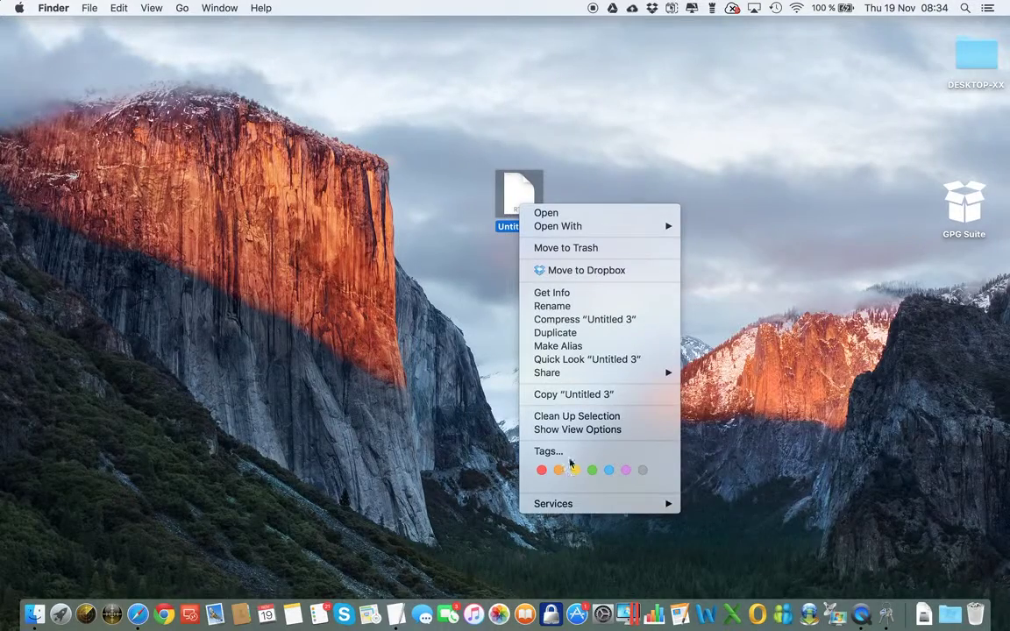
{"action": "mouse_move", "coordinate": [572, 503]}
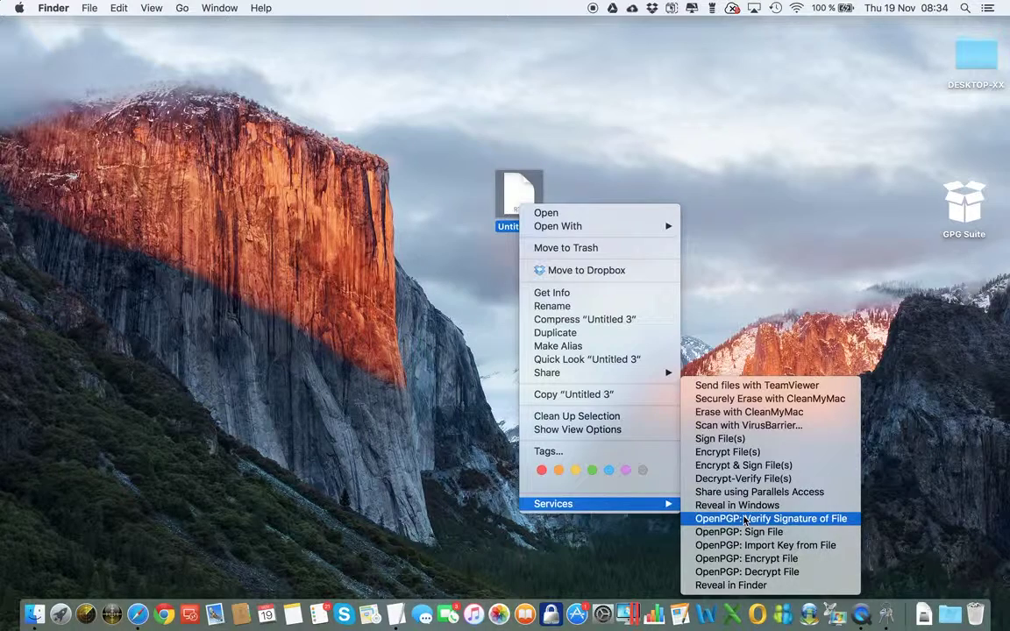
{"action": "left_click", "coordinate": [756, 559]}
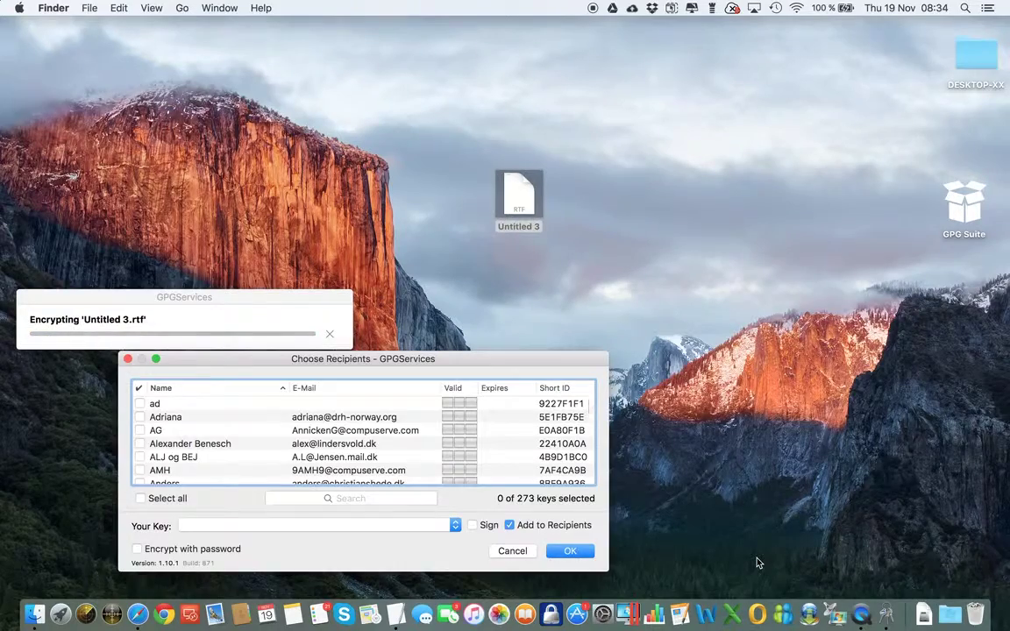
Encrypt to one ticked recipient with your second key, producing Untitled 3.rtf.gpg
{"action": "scroll", "coordinate": [359, 443], "scroll_direction": "down", "scroll_amount": 5}
{"action": "scroll", "coordinate": [360, 443], "scroll_direction": "up", "scroll_amount": 5}
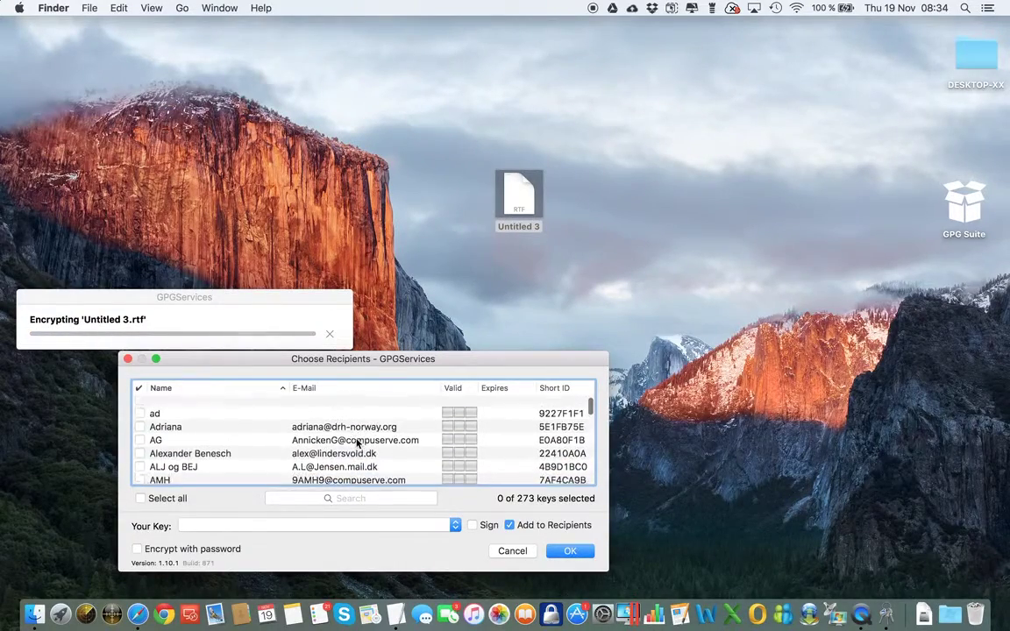
{"action": "scroll", "coordinate": [358, 443], "scroll_direction": "down", "scroll_amount": 3}
{"action": "scroll", "coordinate": [342, 444], "scroll_direction": "up", "scroll_amount": 3}
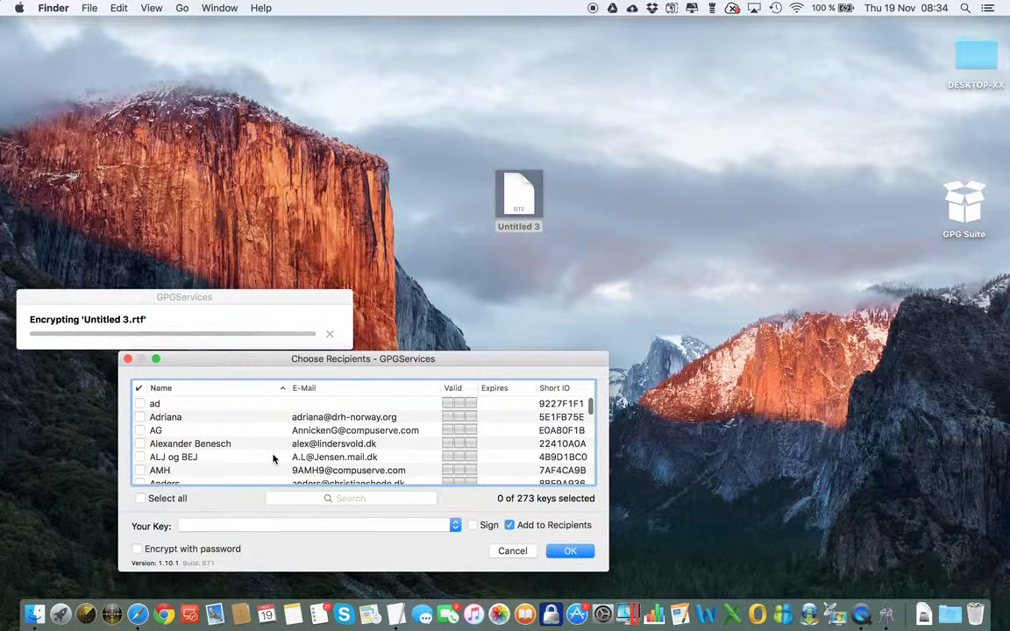
{"action": "left_click", "coordinate": [140, 444]}
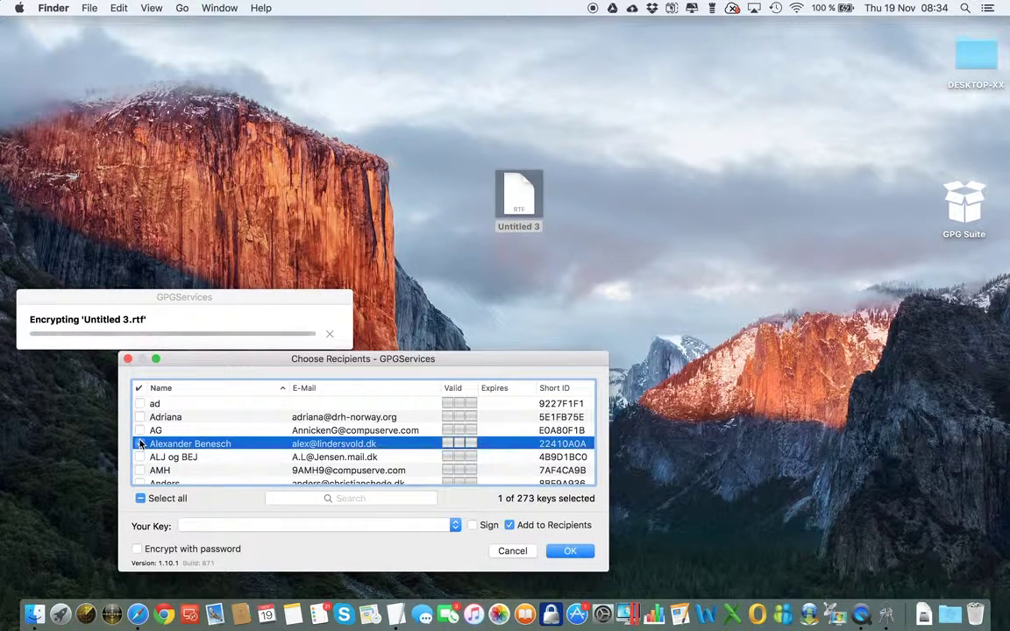
{"action": "left_click", "coordinate": [455, 525]}
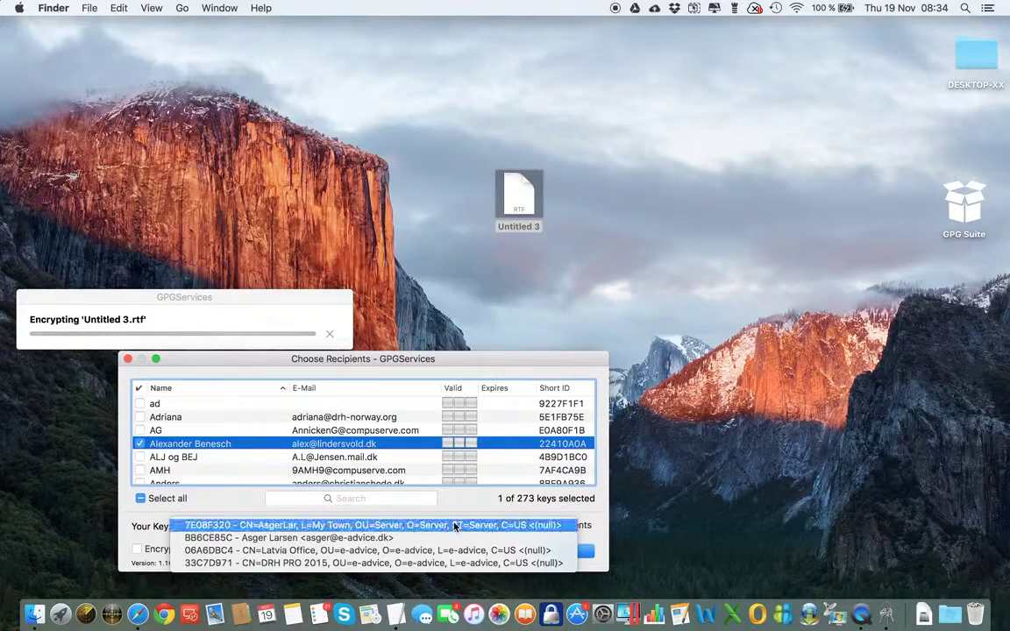
{"action": "left_click", "coordinate": [443, 537]}
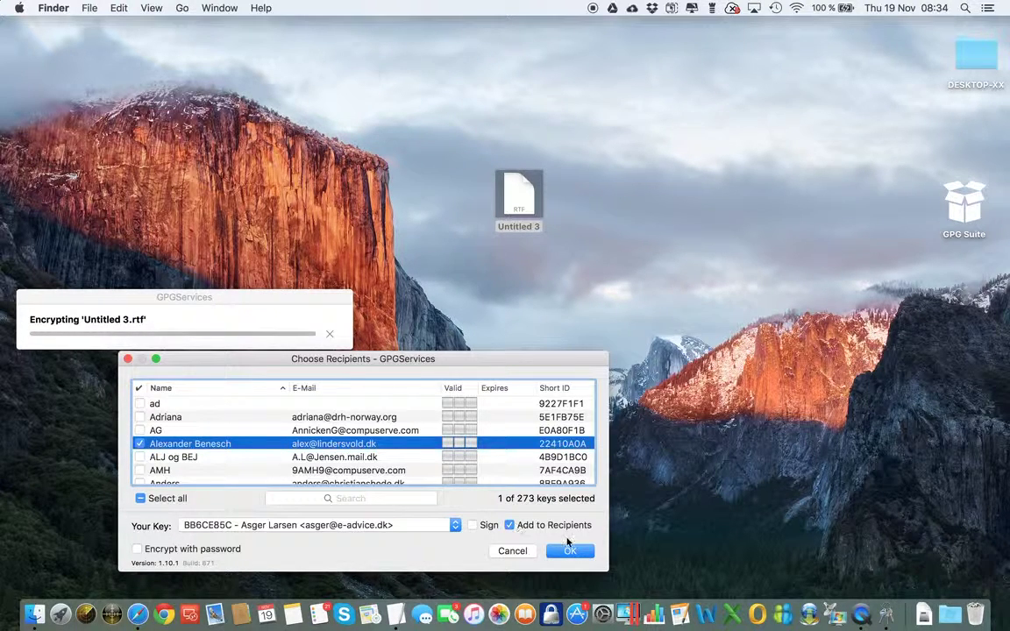
{"action": "left_click", "coordinate": [570, 550]}
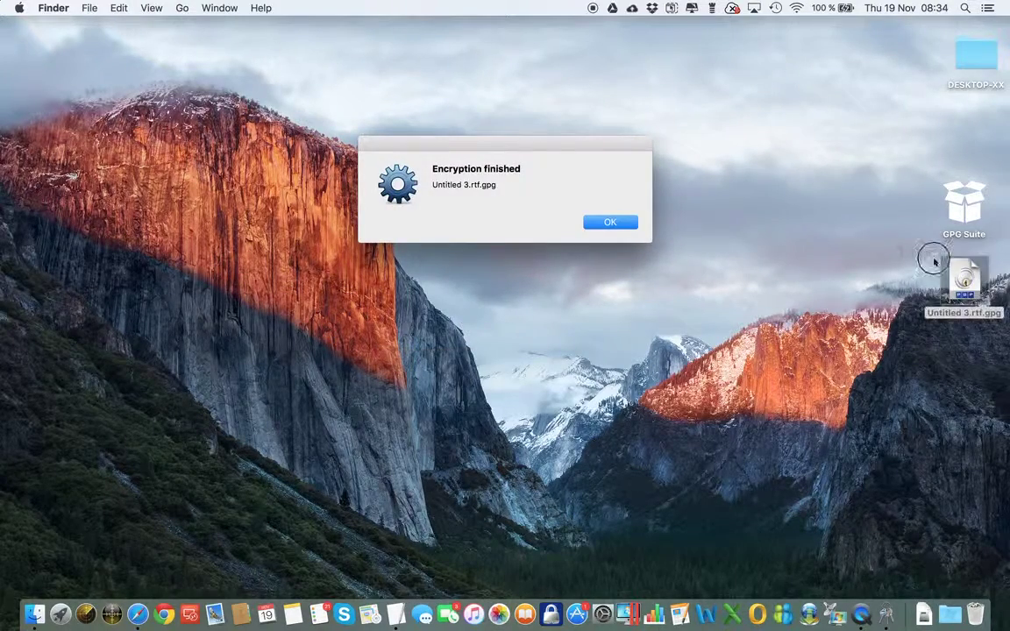
{"action": "left_click_drag", "start_coordinate": [960, 277], "coordinate": [744, 117]}
Dismiss the encryption alert, then type and select 'Here is the text' in a new TextEdit document
{"action": "left_click", "coordinate": [610, 224]}
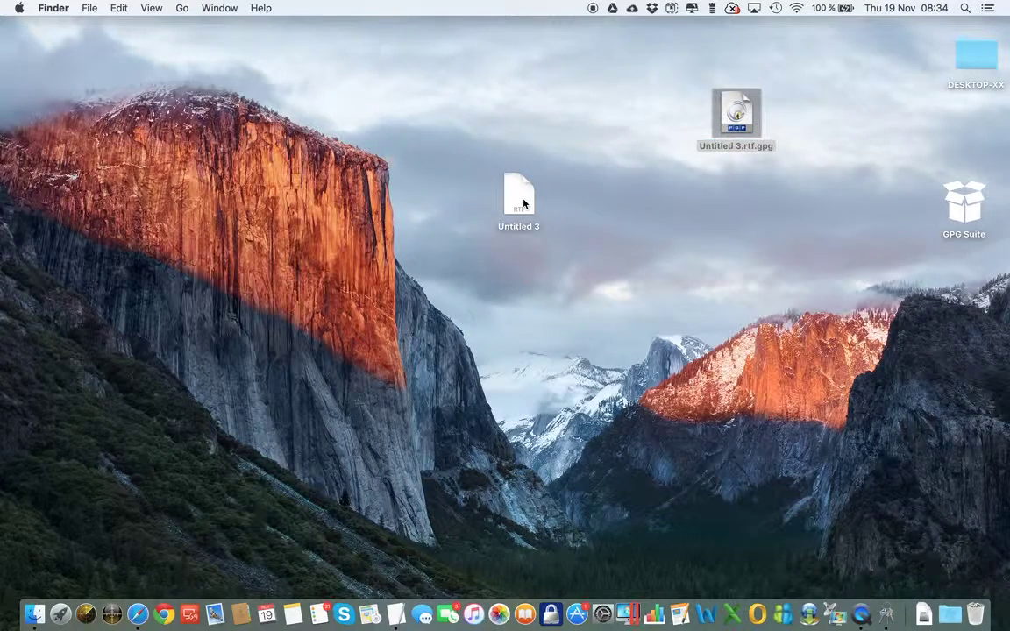
{"action": "left_click", "coordinate": [396, 616]}
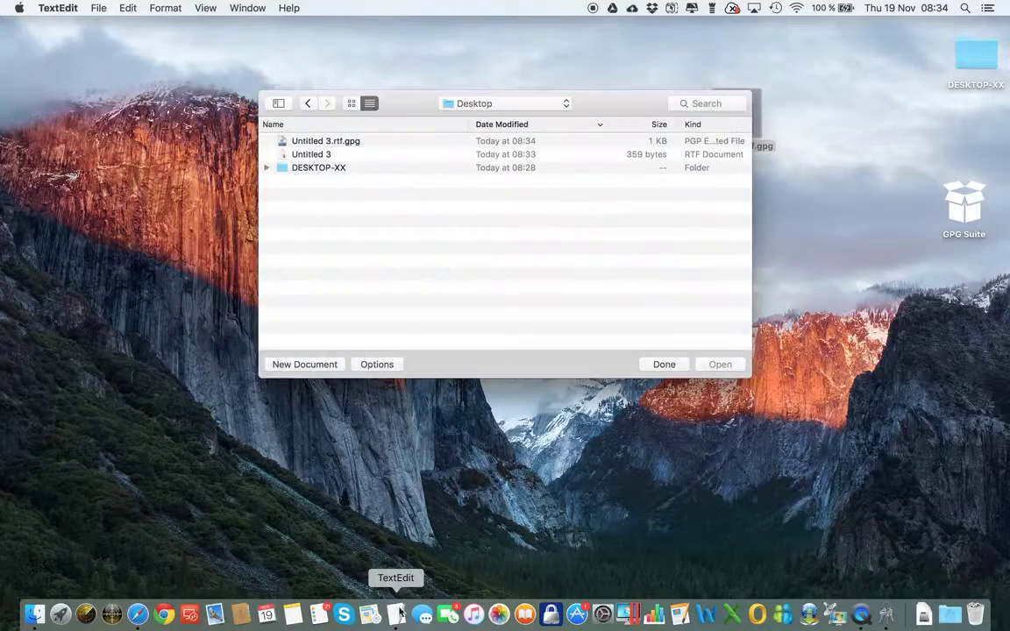
{"action": "left_click", "coordinate": [326, 365]}
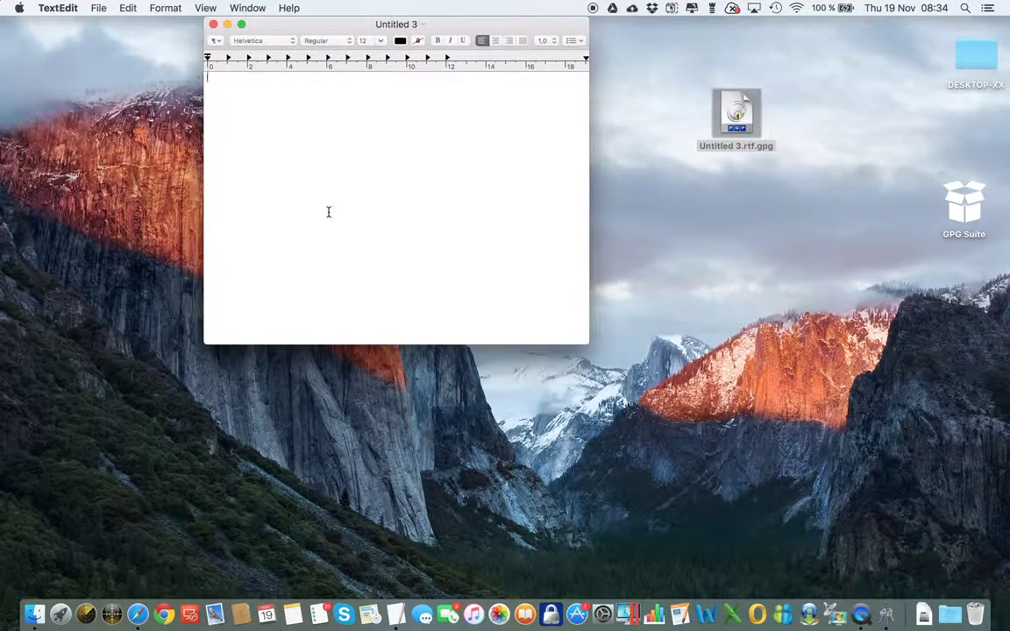
{"action": "type", "text": "Here"}
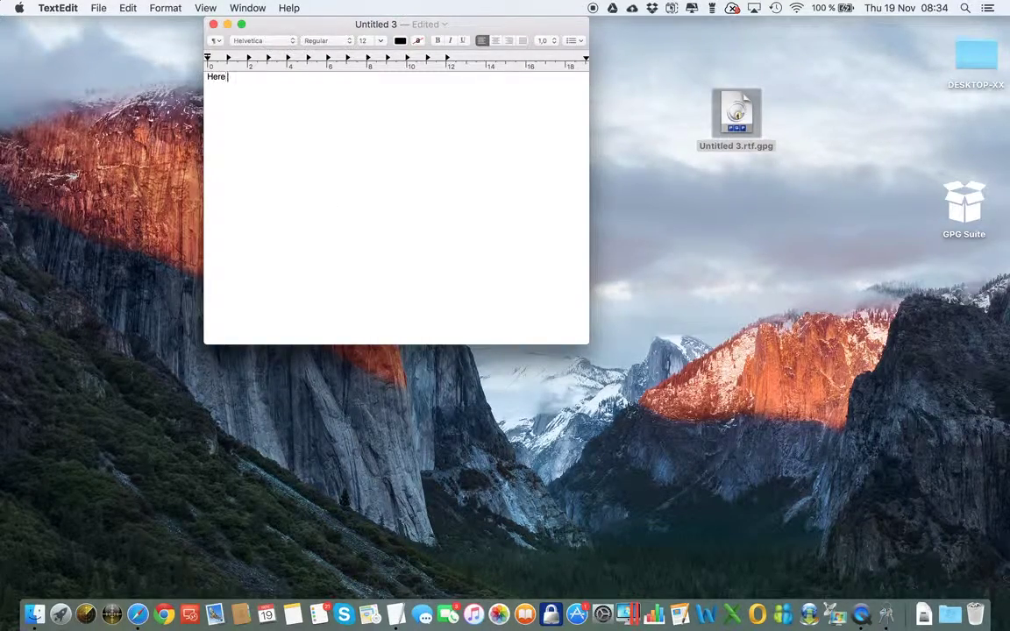
{"action": "type", "text": " is the text"}
{"action": "left_click_drag", "start_coordinate": [270, 76], "coordinate": [205, 77]}
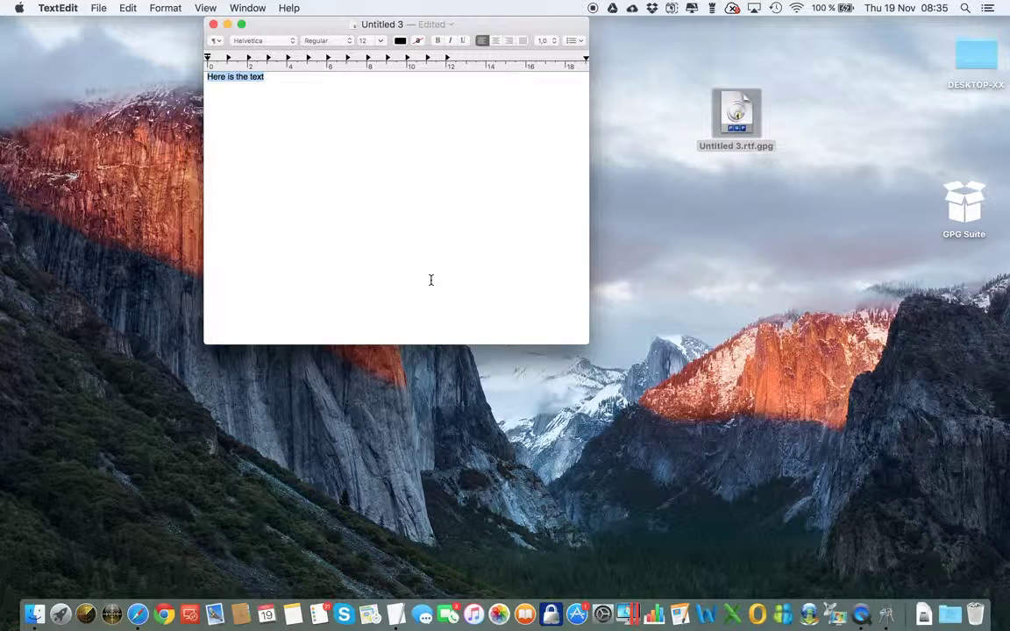
Encrypt the selected line to a new window using your second key, then select the PGP message
{"action": "right_click", "coordinate": [252, 78]}
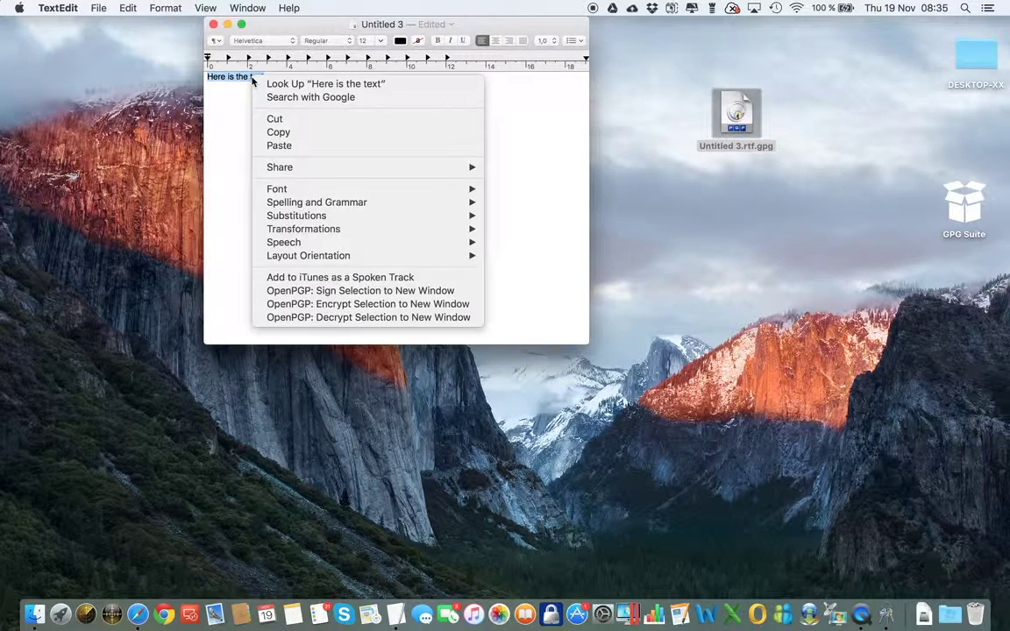
{"action": "left_click", "coordinate": [333, 304]}
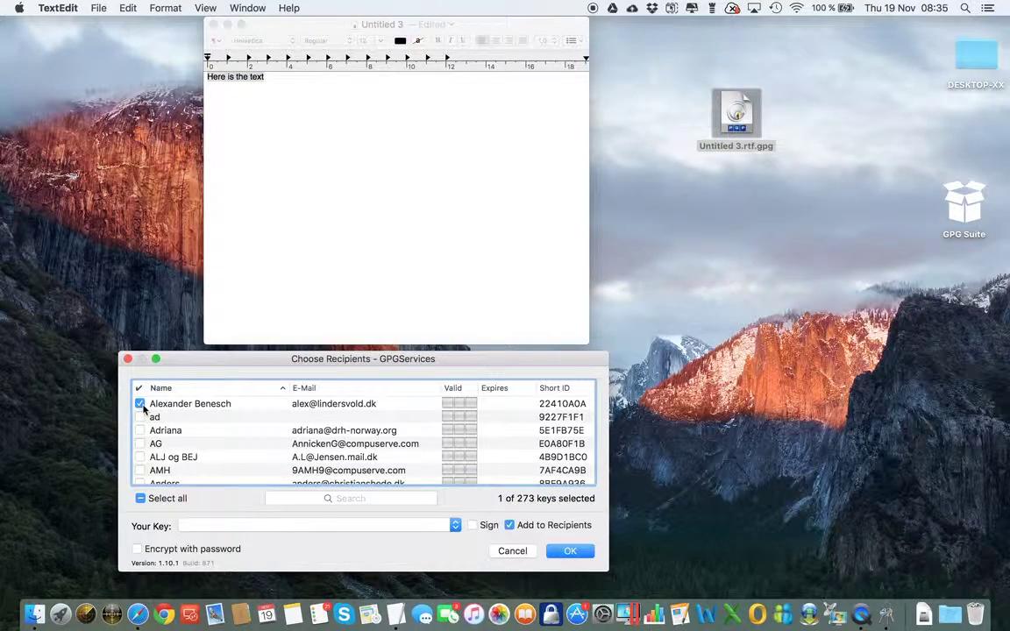
{"action": "left_click", "coordinate": [454, 524]}
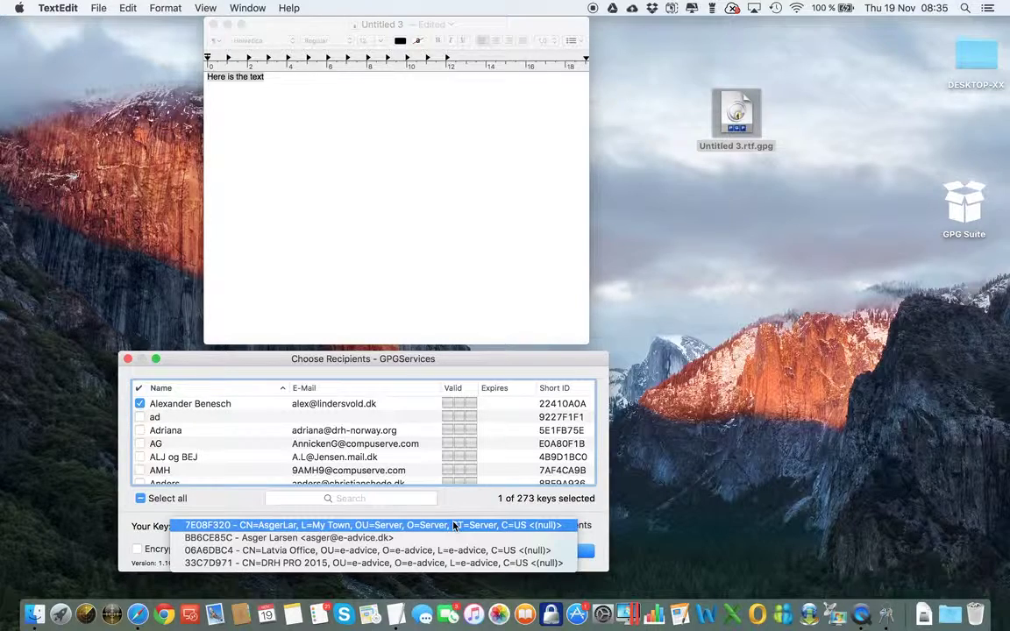
{"action": "left_click", "coordinate": [439, 537]}
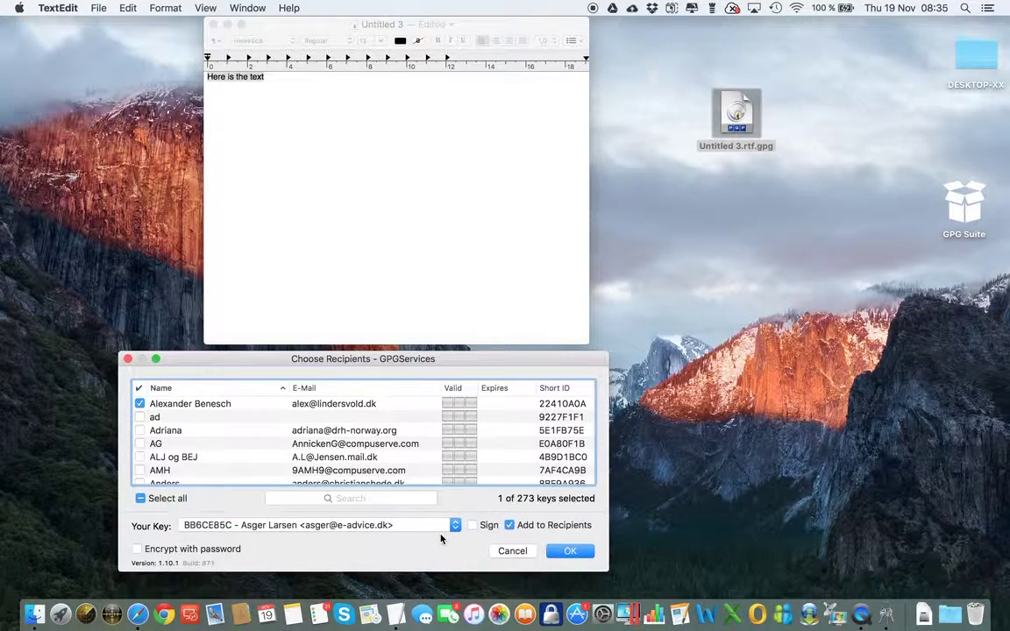
{"action": "left_click", "coordinate": [572, 550]}
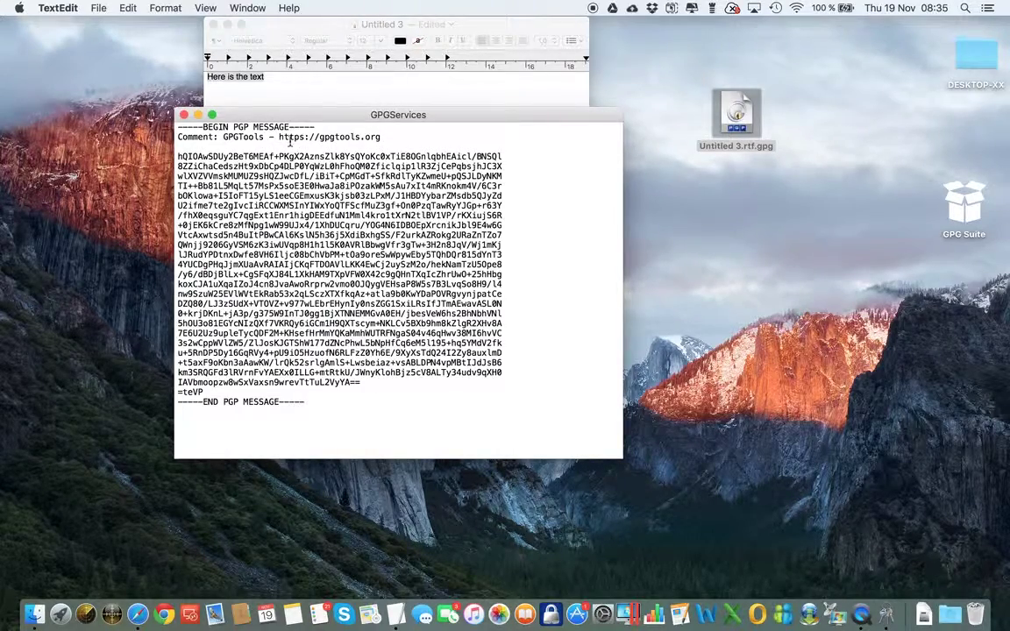
{"action": "left_click_drag", "start_coordinate": [296, 121], "coordinate": [317, 120]}
{"action": "left_click_drag", "start_coordinate": [327, 402], "coordinate": [145, 103]}
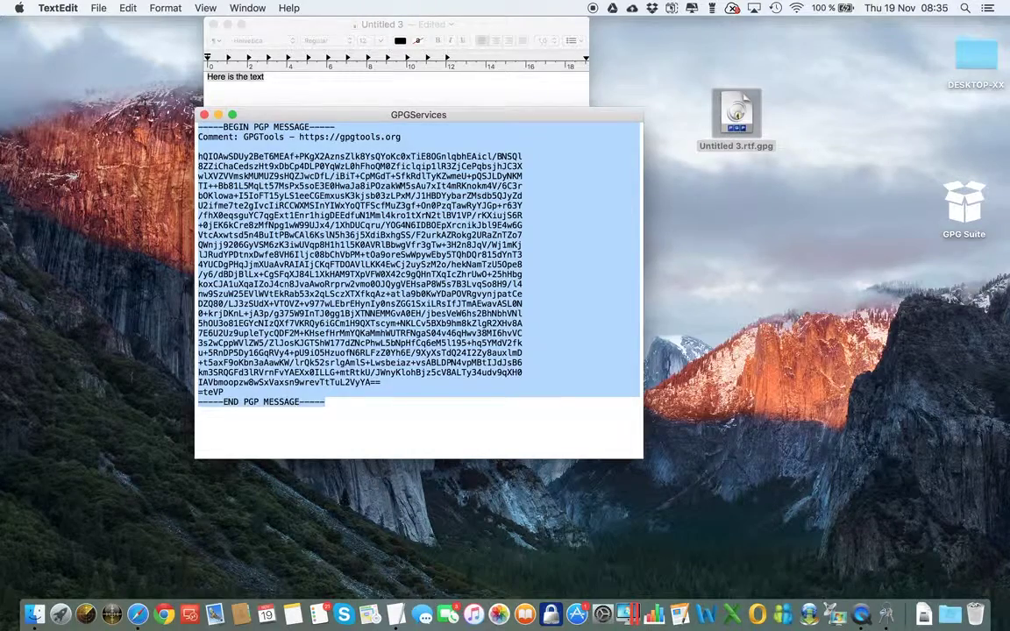